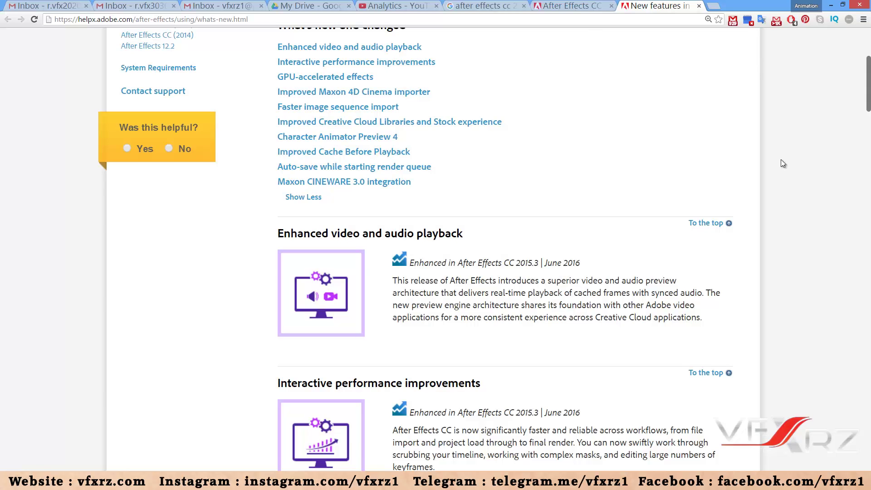
Scroll the After Effects CC 2015 New features summary help page
{"action": "scroll", "coordinate": [779, 159], "scroll_direction": "up", "scroll_amount": 5}
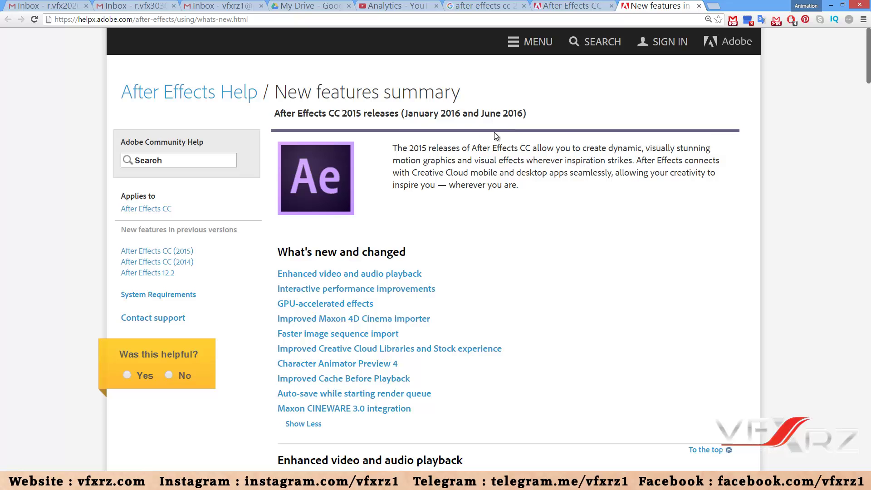
{"action": "scroll", "coordinate": [496, 135], "scroll_direction": "down", "scroll_amount": 6}
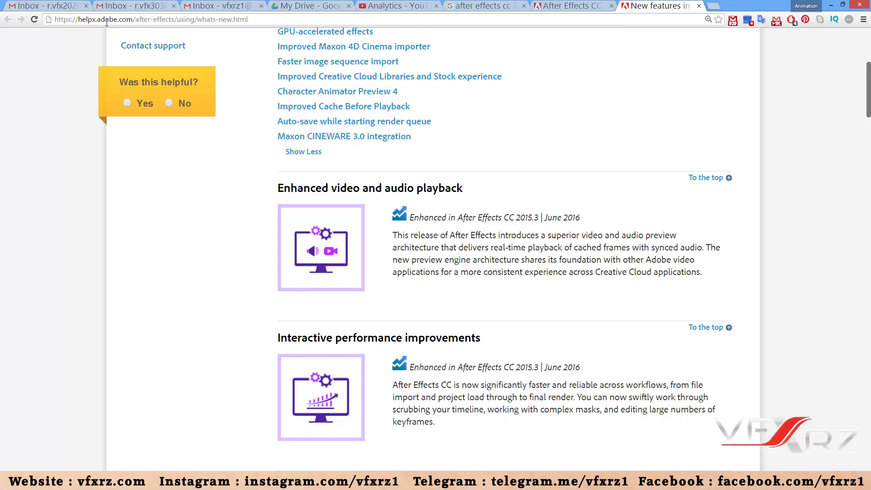
{"action": "scroll", "coordinate": [421, 208], "scroll_direction": "down", "scroll_amount": 3}
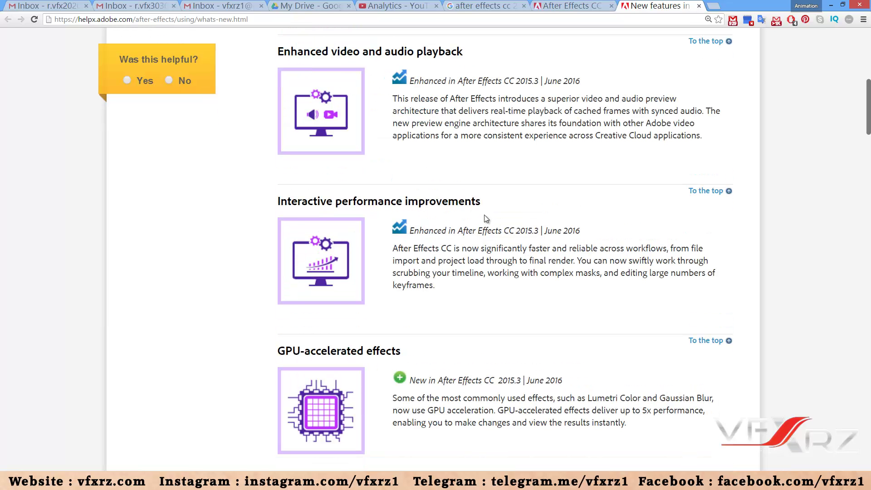
{"action": "scroll", "coordinate": [511, 169], "scroll_direction": "up", "scroll_amount": 4}
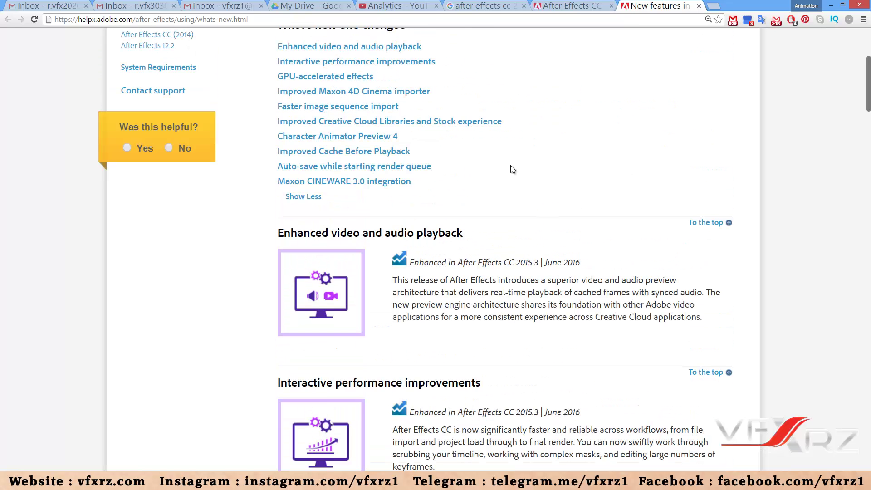
{"action": "scroll", "coordinate": [498, 174], "scroll_direction": "down", "scroll_amount": 2}
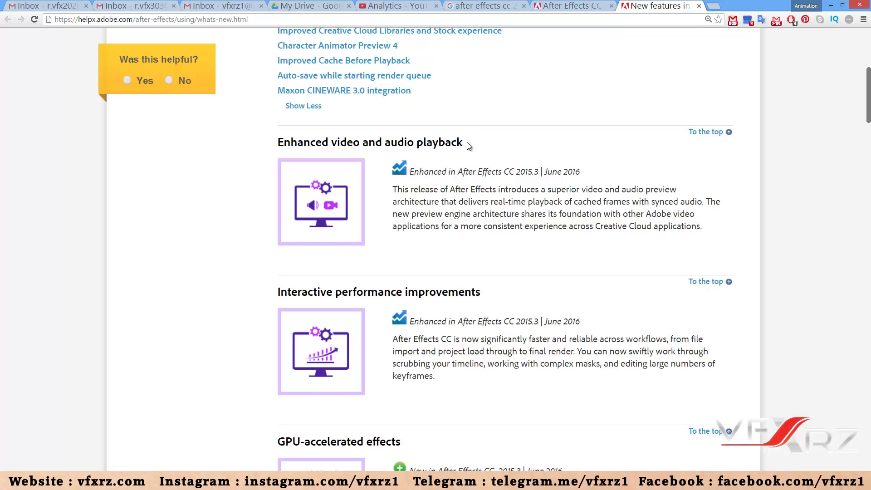
{"action": "scroll", "coordinate": [495, 173], "scroll_direction": "down", "scroll_amount": 3}
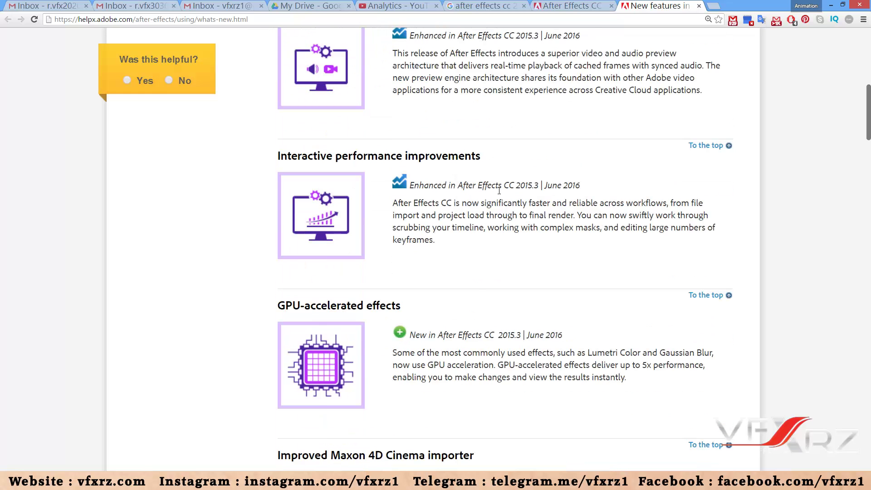
{"action": "scroll", "coordinate": [498, 191], "scroll_direction": "up", "scroll_amount": 1}
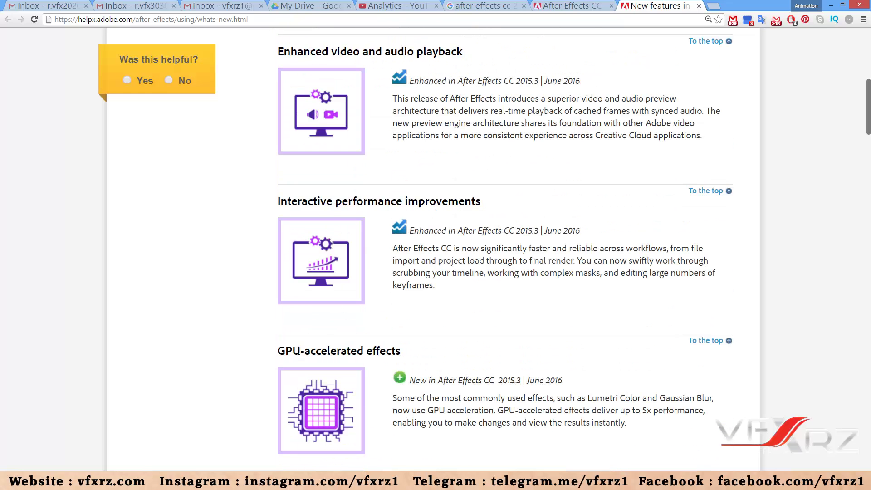
{"action": "scroll", "coordinate": [428, 353], "scroll_direction": "down", "scroll_amount": 7}
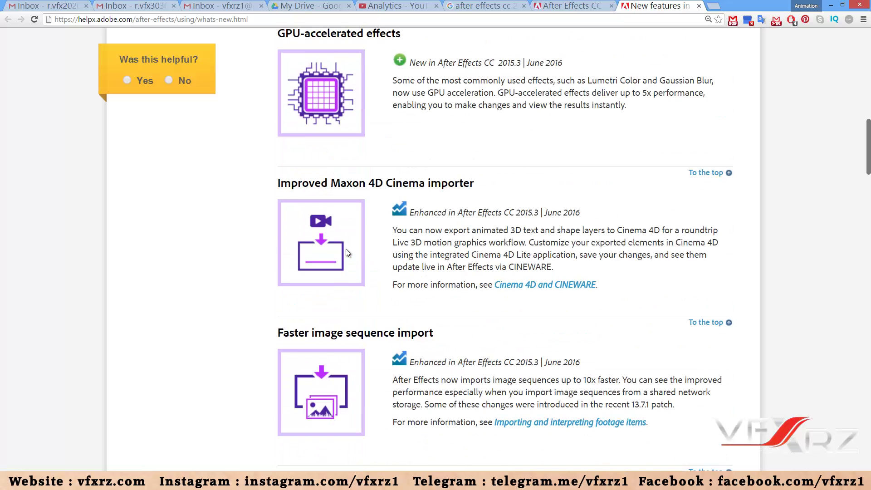
{"action": "scroll", "coordinate": [632, 243], "scroll_direction": "down", "scroll_amount": 4}
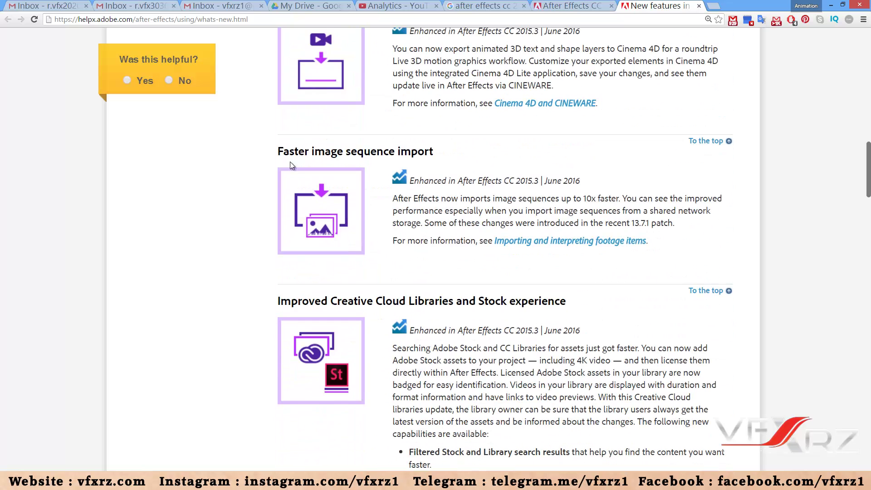
{"action": "scroll", "coordinate": [412, 155], "scroll_direction": "down", "scroll_amount": 4}
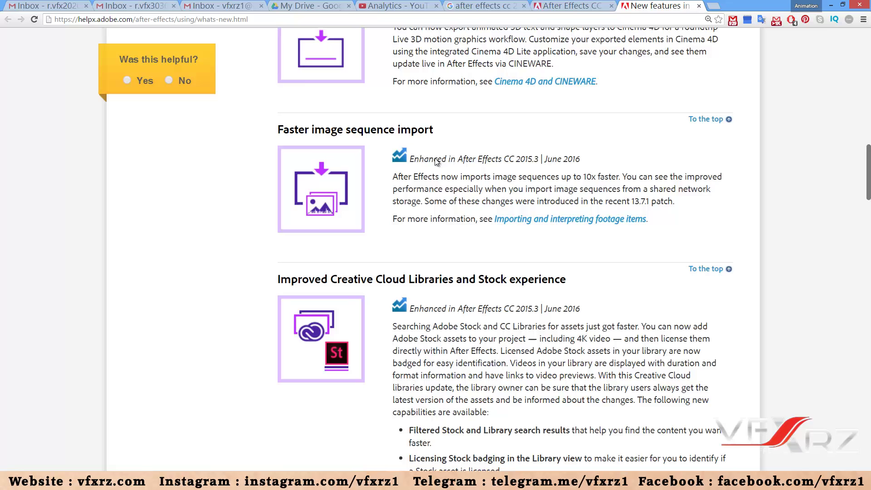
{"action": "scroll", "coordinate": [632, 238], "scroll_direction": "up", "scroll_amount": 9}
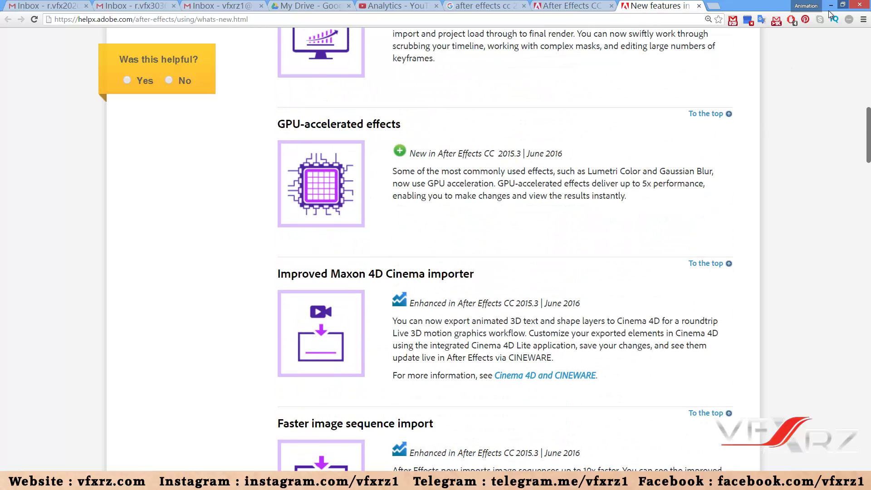
Back in After Effects, add Color Correction > Lumetri Color to the MVI_3245 clip
{"action": "left_click", "coordinate": [831, 5]}
{"action": "left_click", "coordinate": [135, 17]}
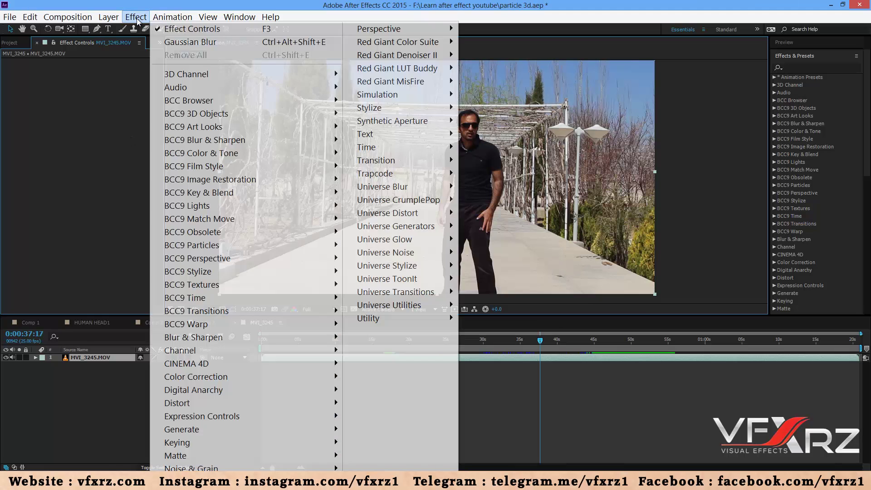
{"action": "mouse_move", "coordinate": [251, 371]}
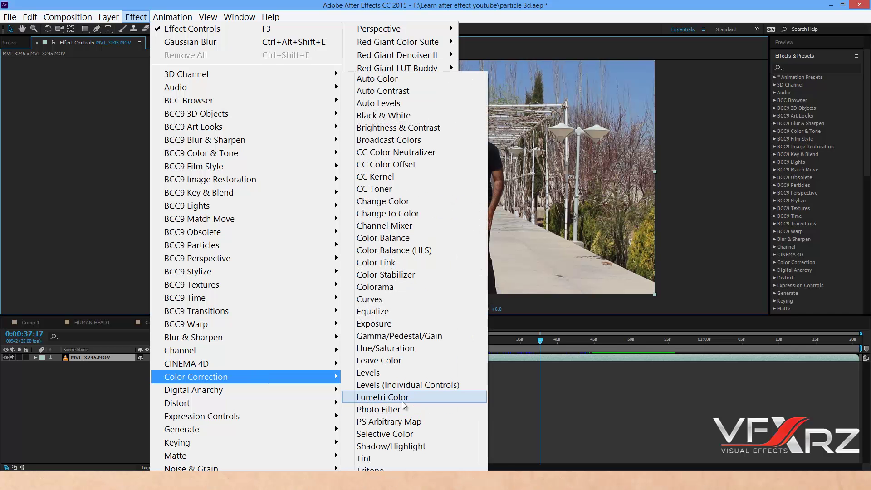
{"action": "left_click", "coordinate": [414, 399]}
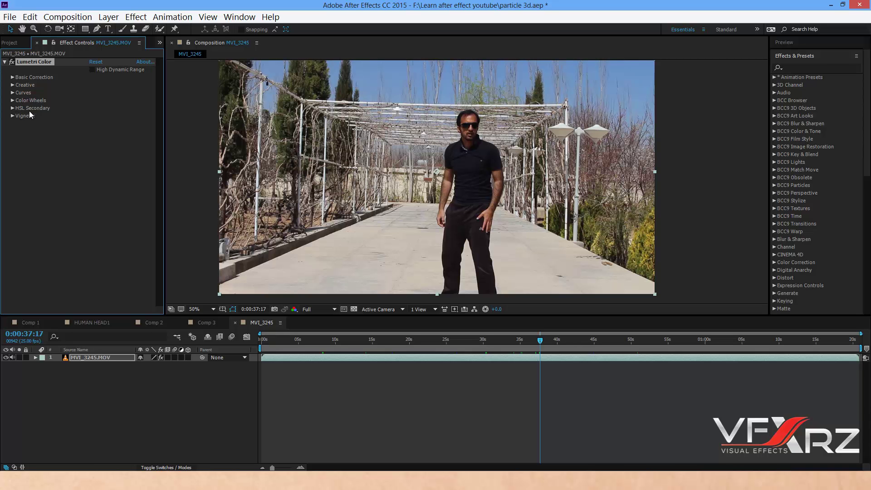
Expand HSL Secondary > Key and eyedrop the man's dark shirt in the viewer
{"action": "left_click", "coordinate": [12, 108]}
{"action": "left_click", "coordinate": [19, 123]}
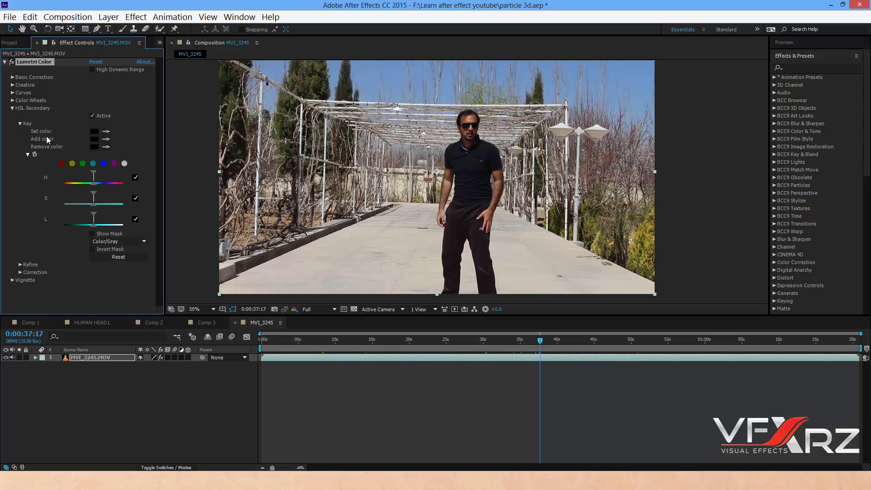
{"action": "left_click", "coordinate": [109, 132]}
{"action": "left_click", "coordinate": [466, 160]}
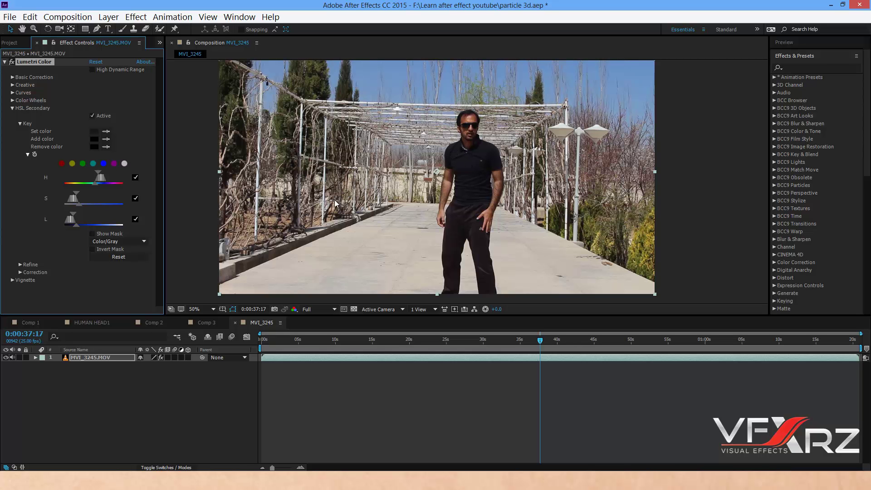
Drag the HSL Secondary correction wheel to red and set Refine Blur to 14.0
{"action": "left_click", "coordinate": [20, 272]}
{"action": "scroll", "coordinate": [47, 265], "scroll_direction": "down", "scroll_amount": 5}
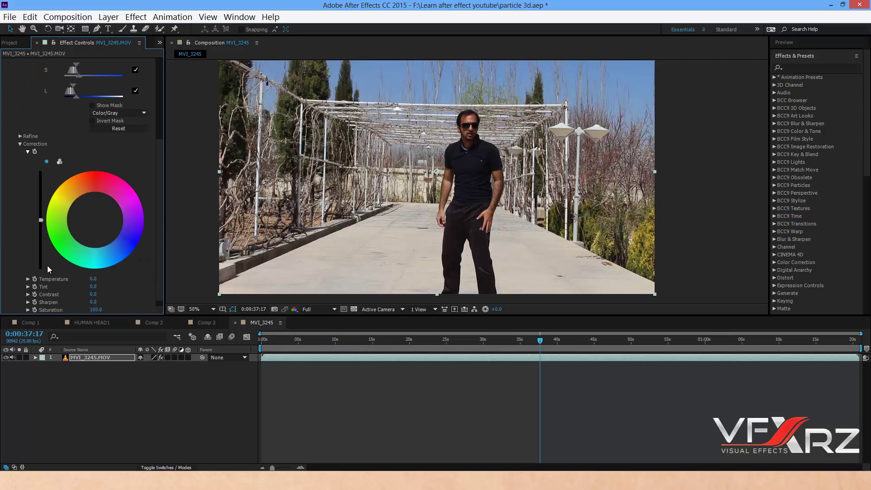
{"action": "left_click_drag", "start_coordinate": [88, 222], "coordinate": [108, 88]}
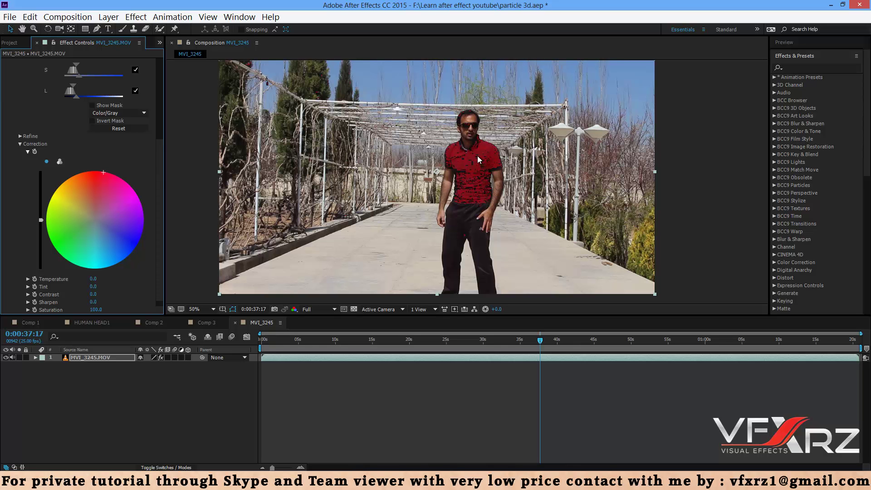
{"action": "left_click", "coordinate": [21, 135]}
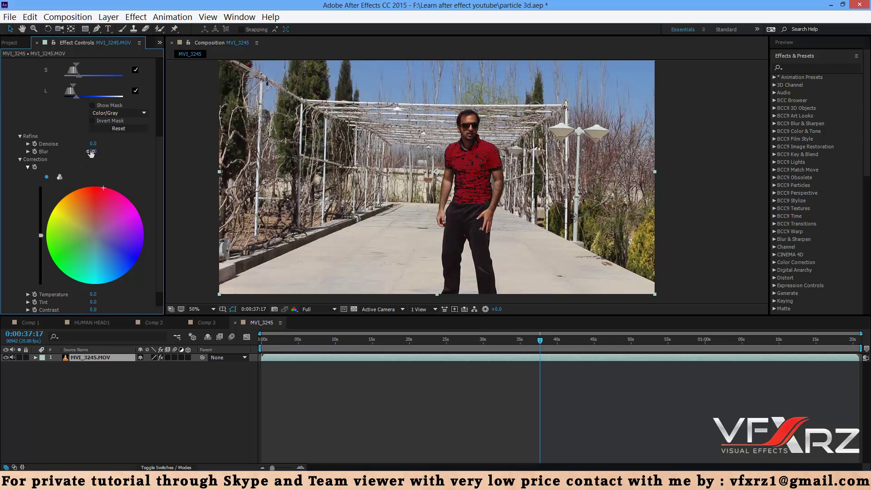
{"action": "left_click_drag", "start_coordinate": [93, 151], "coordinate": [147, 144]}
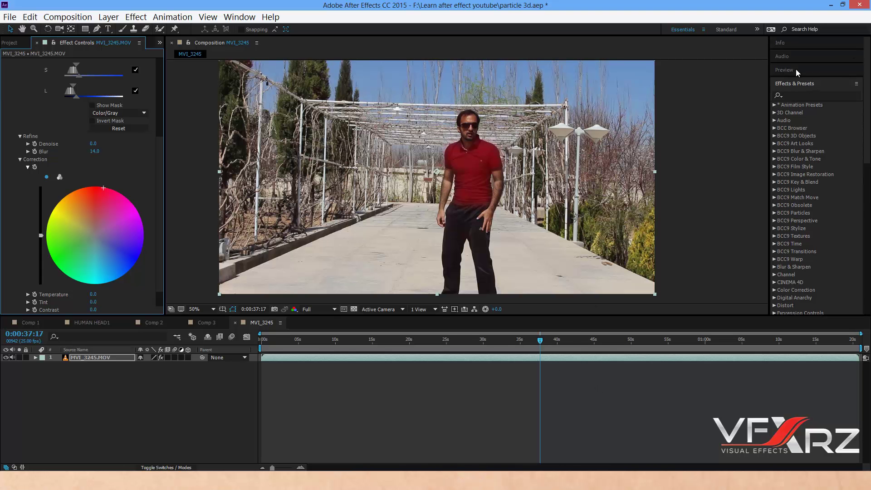
Play the clip and check the red shirt at 43:02, about 50s, 54:23, 45:19 and 39:02
{"action": "left_click", "coordinate": [797, 71]}
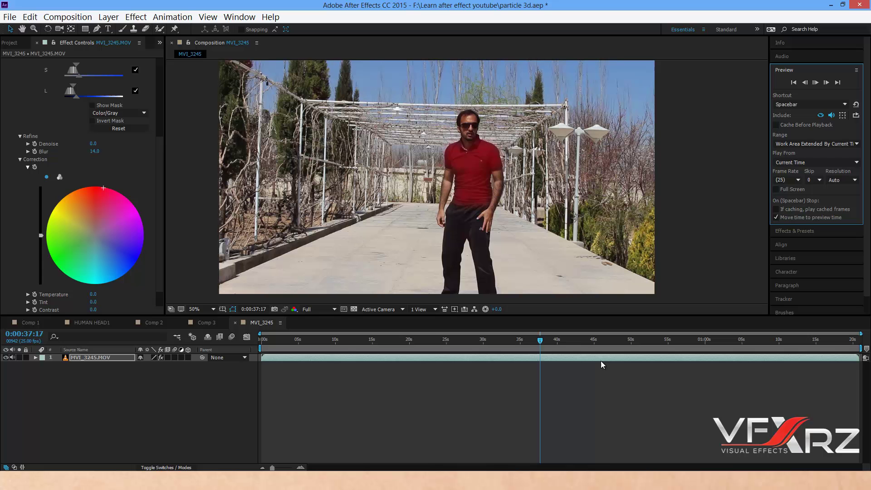
{"action": "key", "text": "space"}
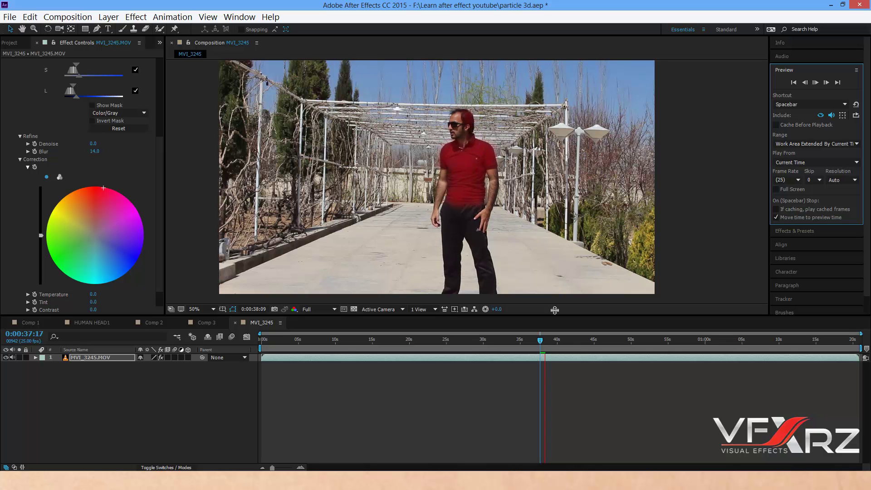
{"action": "left_click", "coordinate": [580, 347]}
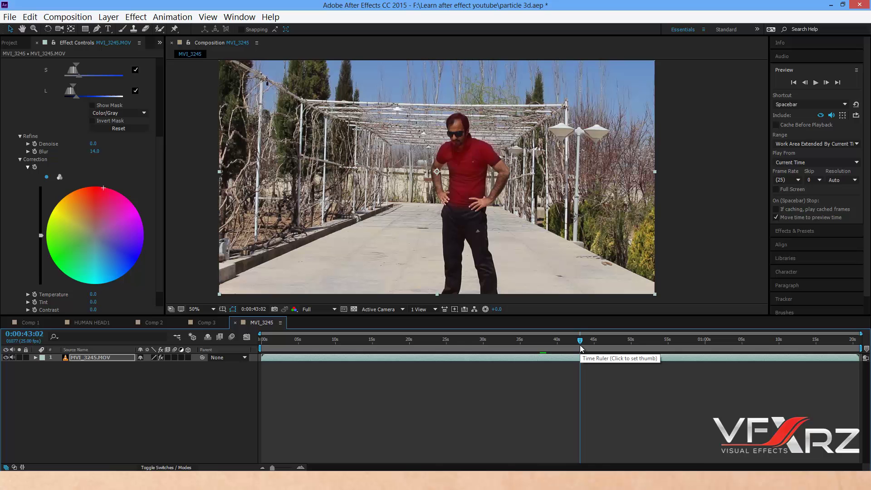
{"action": "left_click", "coordinate": [633, 346]}
{"action": "left_click", "coordinate": [667, 345]}
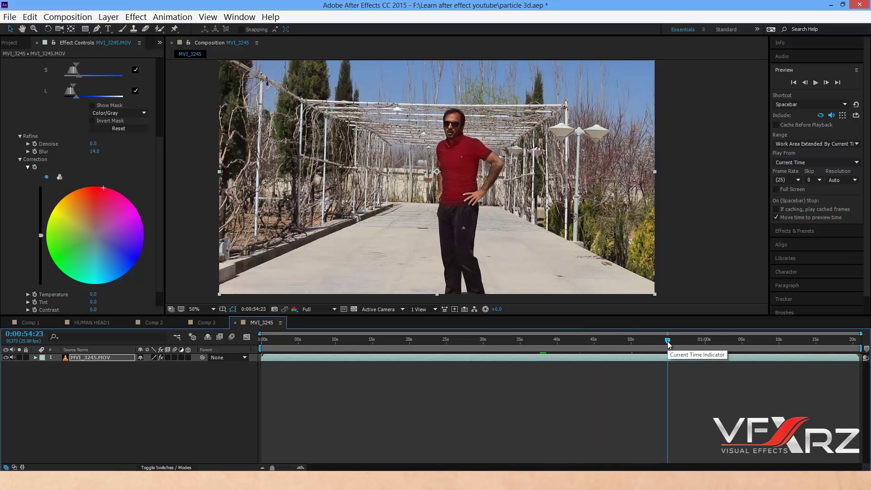
{"action": "left_click", "coordinate": [599, 341]}
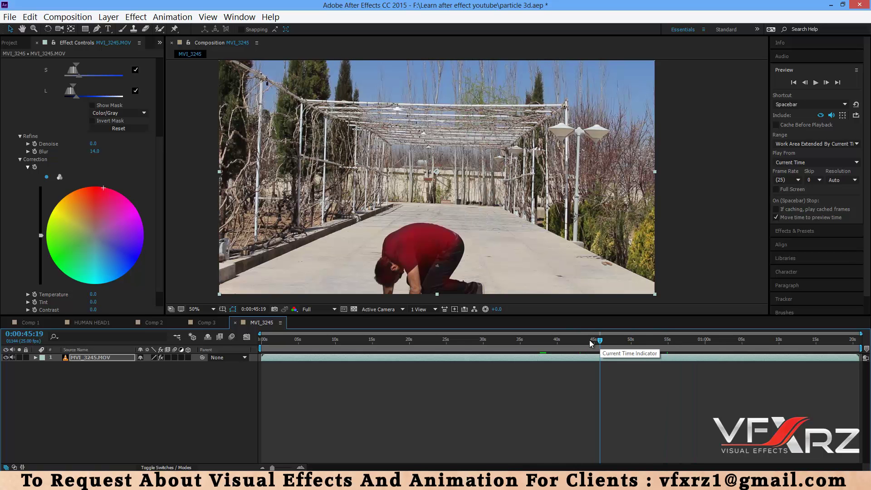
{"action": "left_click", "coordinate": [550, 340]}
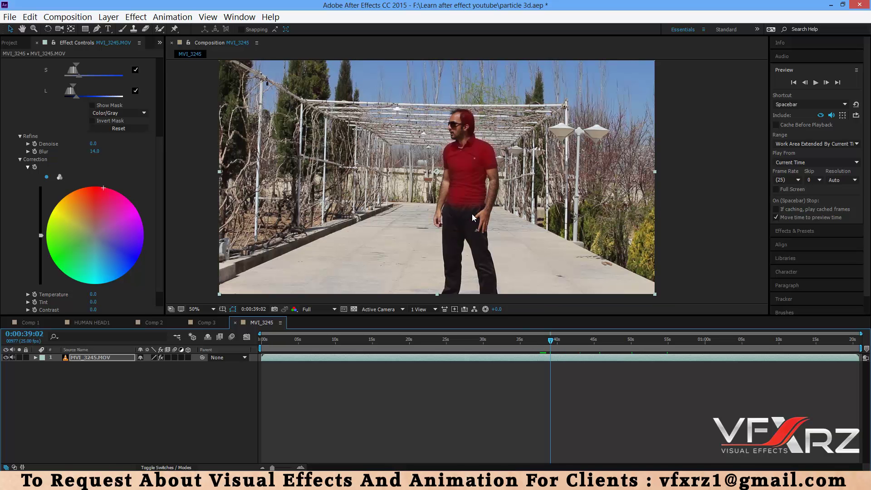
{"action": "scroll", "coordinate": [472, 214], "scroll_direction": "up", "scroll_amount": 1}
{"action": "scroll", "coordinate": [471, 213], "scroll_direction": "down", "scroll_amount": 1}
Add the man's black trousers colour to the HSL Secondary key
{"action": "mouse_move", "coordinate": [480, 251]}
{"action": "left_mouse_down"}
{"action": "mouse_move", "coordinate": [482, 223]}
{"action": "mouse_move", "coordinate": [486, 236]}
{"action": "left_mouse_up"}
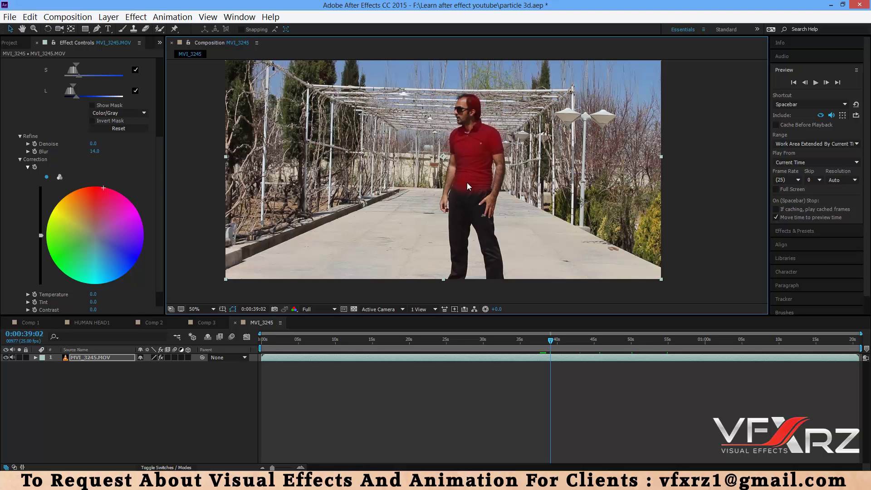
{"action": "left_click_drag", "start_coordinate": [159, 181], "coordinate": [156, 107]}
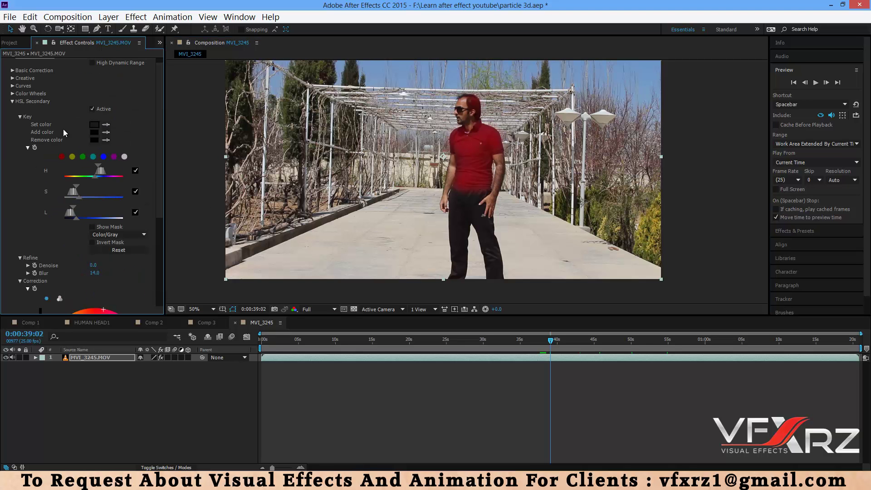
{"action": "left_click", "coordinate": [105, 132]}
{"action": "left_click", "coordinate": [457, 225]}
Scrub the clip to 0:00:33:20, where the man bends far backwards
{"action": "left_click", "coordinate": [499, 344]}
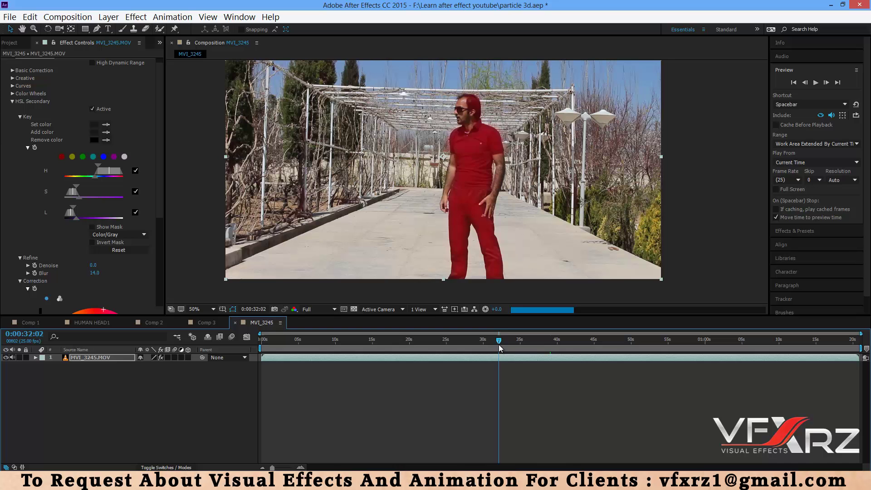
{"action": "left_click", "coordinate": [469, 345]}
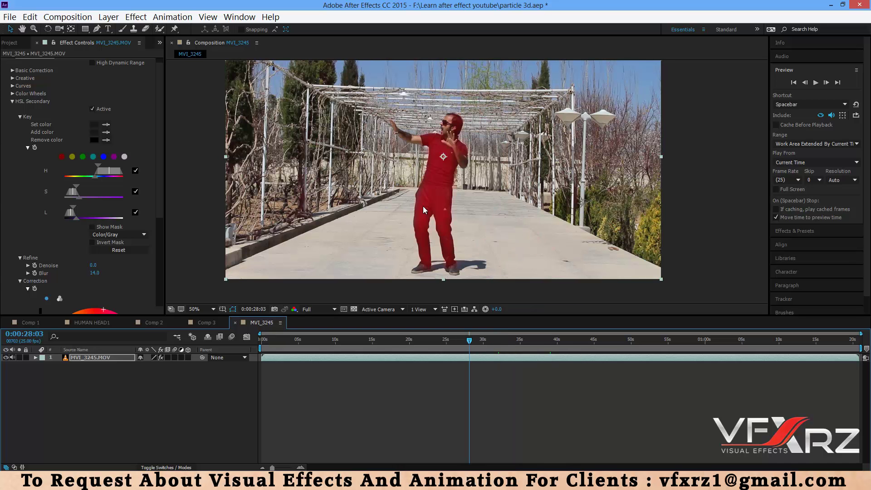
{"action": "left_click", "coordinate": [479, 344]}
{"action": "left_click", "coordinate": [511, 345]}
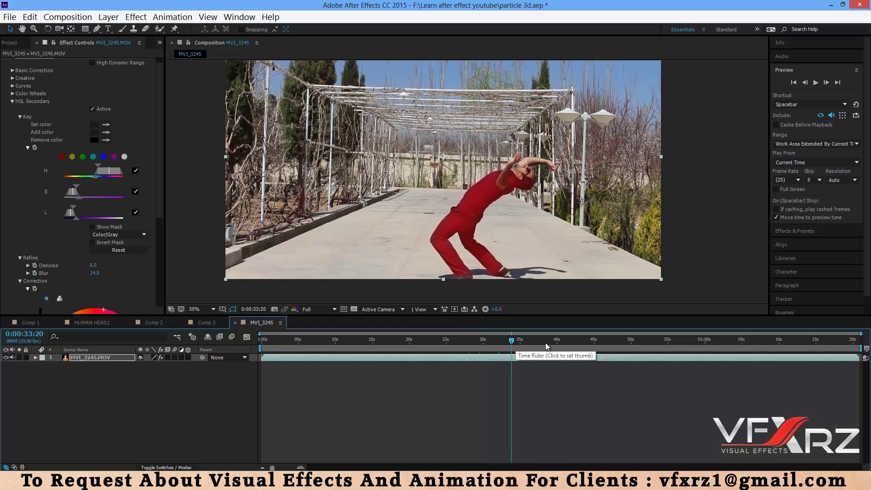
Set the clothes correction to Temperature 35 and Tint 36, and enable hue keyframing at 30 seconds
{"action": "left_click_drag", "start_coordinate": [160, 204], "coordinate": [186, 300]}
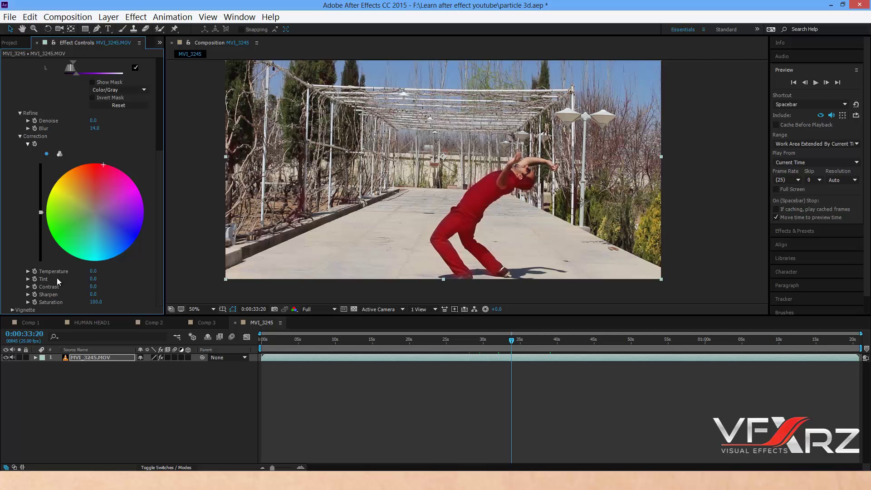
{"action": "left_click_drag", "start_coordinate": [93, 271], "coordinate": [111, 277]}
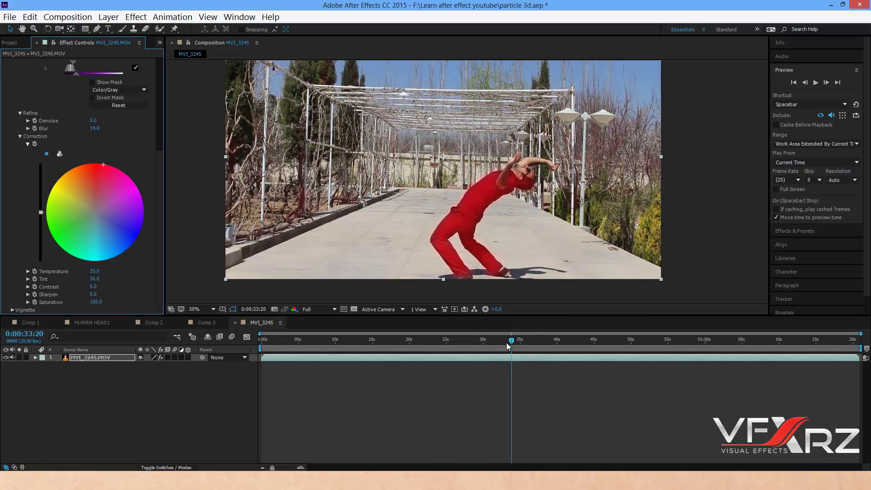
{"action": "left_click_drag", "start_coordinate": [468, 344], "coordinate": [484, 342]}
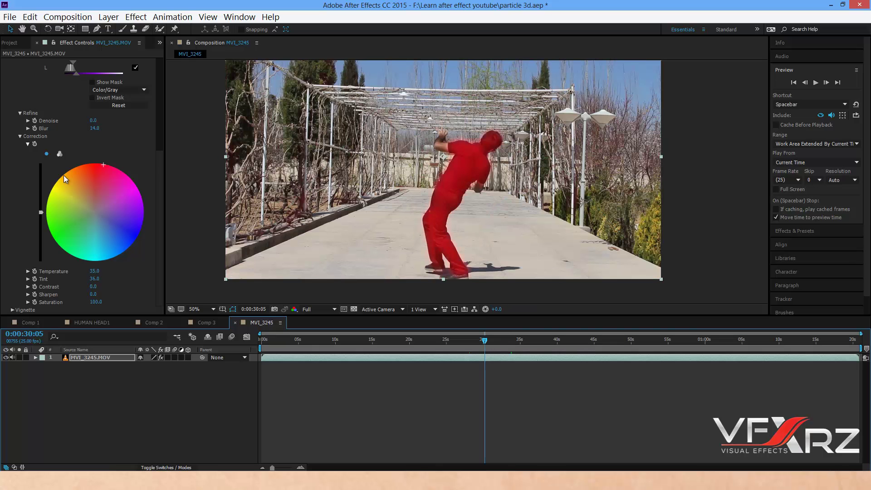
{"action": "left_click", "coordinate": [36, 146]}
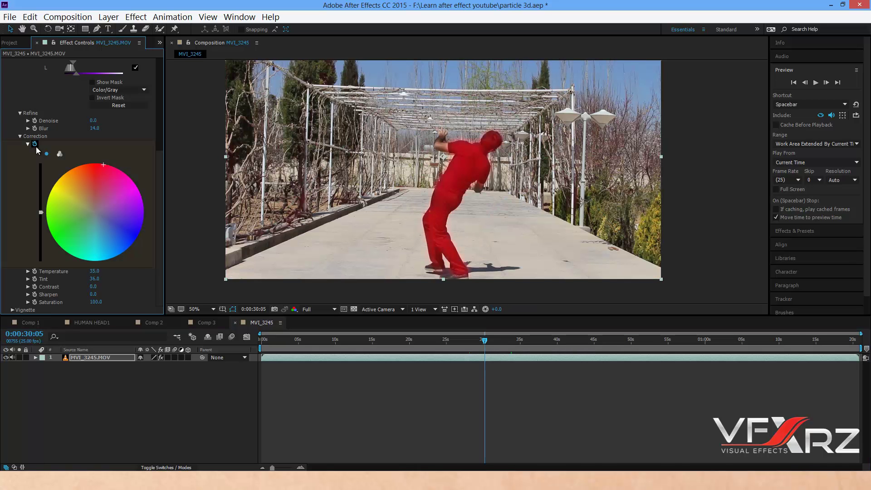
Keyframe the clothes hue through purple at 31s, green at 33s, brown, then back to red
{"action": "left_click", "coordinate": [496, 341]}
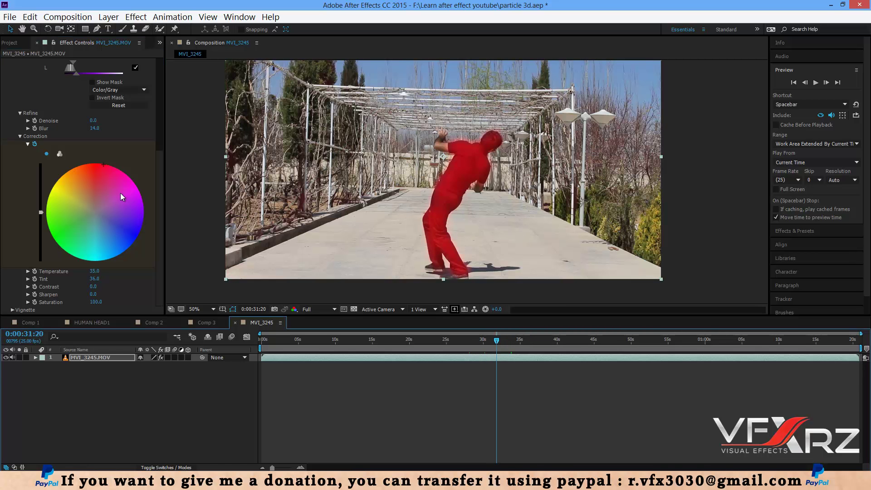
{"action": "left_click_drag", "start_coordinate": [121, 192], "coordinate": [142, 199]}
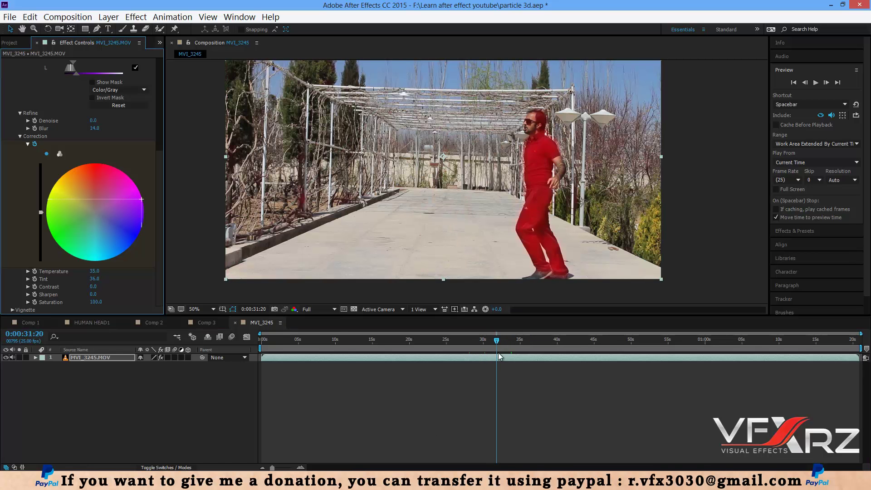
{"action": "left_click_drag", "start_coordinate": [496, 340], "coordinate": [507, 344]}
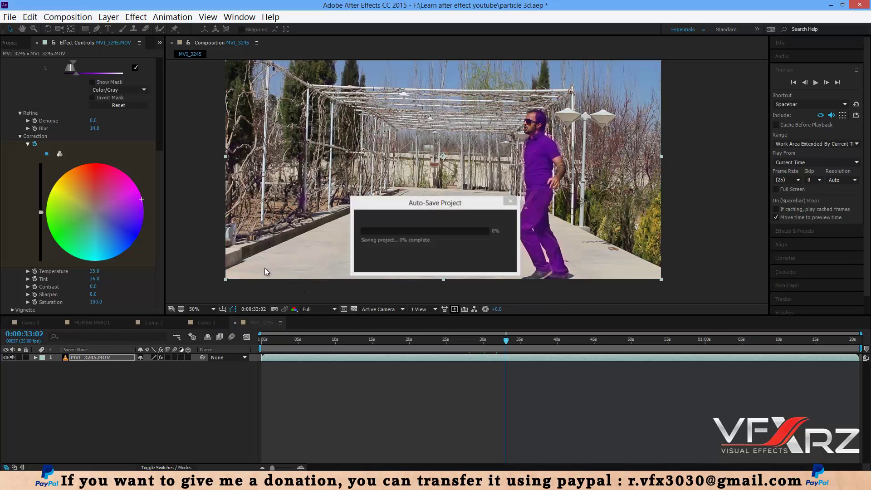
{"action": "mouse_move", "coordinate": [126, 232]}
{"action": "left_mouse_down"}
{"action": "mouse_move", "coordinate": [111, 225]}
{"action": "mouse_move", "coordinate": [80, 257]}
{"action": "left_mouse_up"}
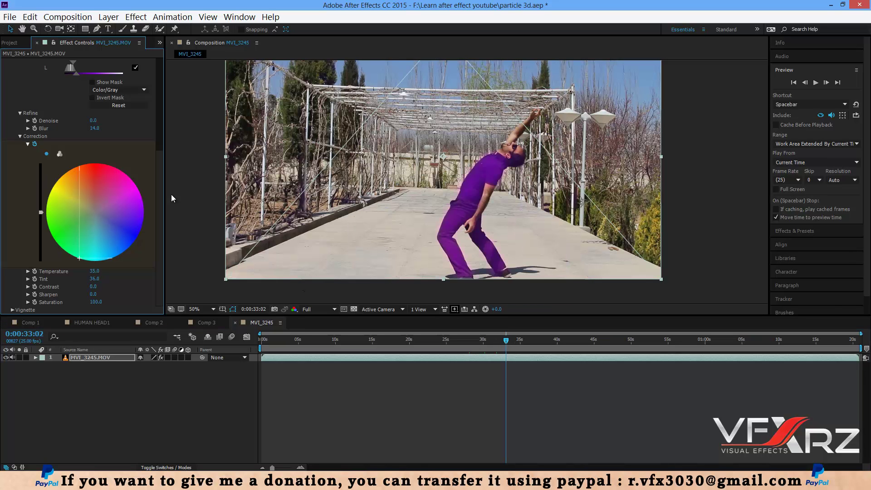
{"action": "left_click", "coordinate": [511, 344]}
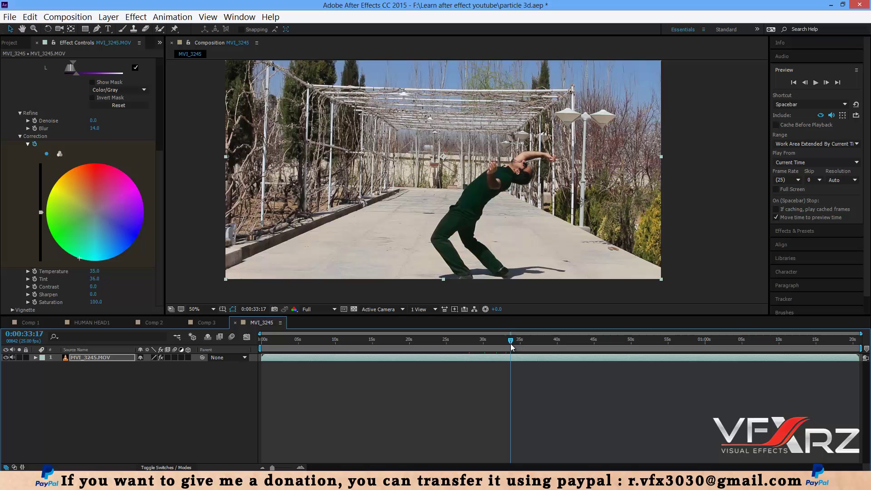
{"action": "mouse_move", "coordinate": [107, 184]}
{"action": "left_mouse_down"}
{"action": "mouse_move", "coordinate": [68, 186]}
{"action": "mouse_move", "coordinate": [35, 181]}
{"action": "mouse_move", "coordinate": [36, 173]}
{"action": "left_mouse_up"}
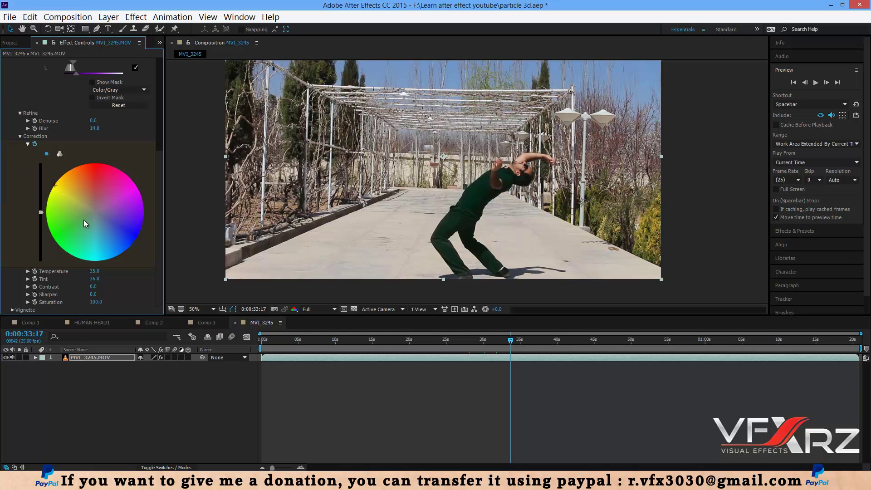
{"action": "left_click_drag", "start_coordinate": [510, 341], "coordinate": [520, 341]}
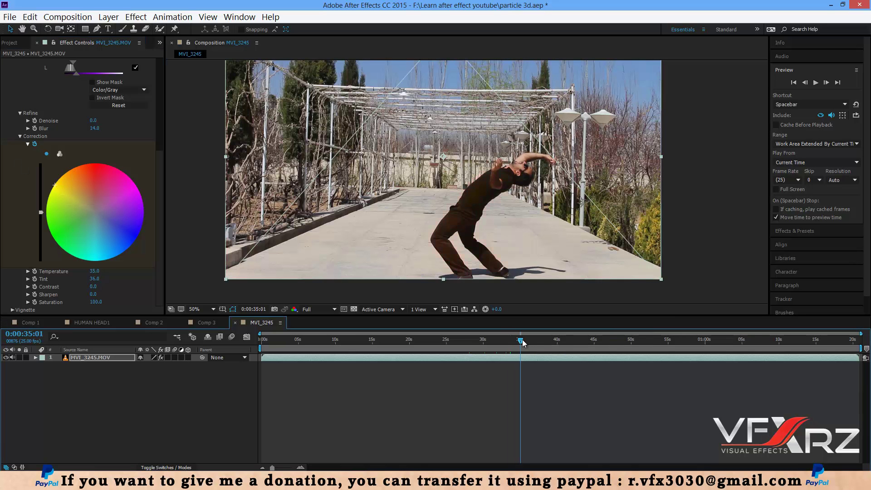
{"action": "left_click_drag", "start_coordinate": [98, 197], "coordinate": [100, 213]}
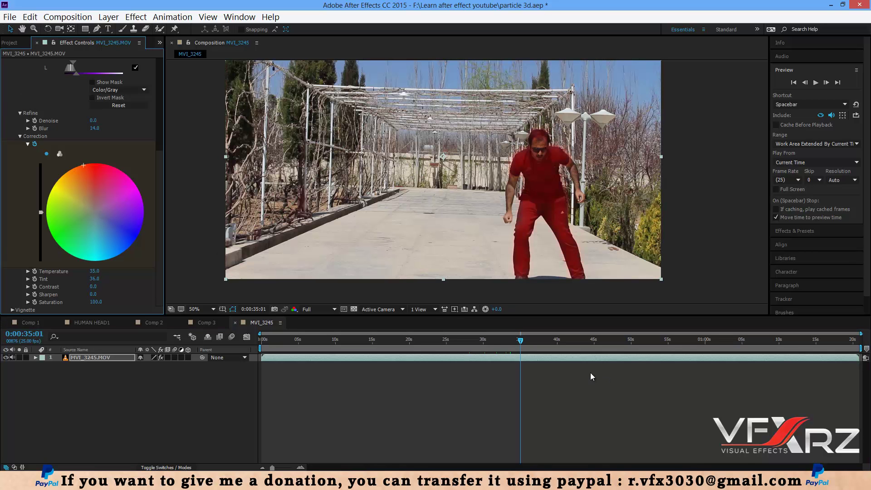
Return to 0:00:30:00 and start previewing the hue animation
{"action": "left_click_drag", "start_coordinate": [518, 341], "coordinate": [482, 341]}
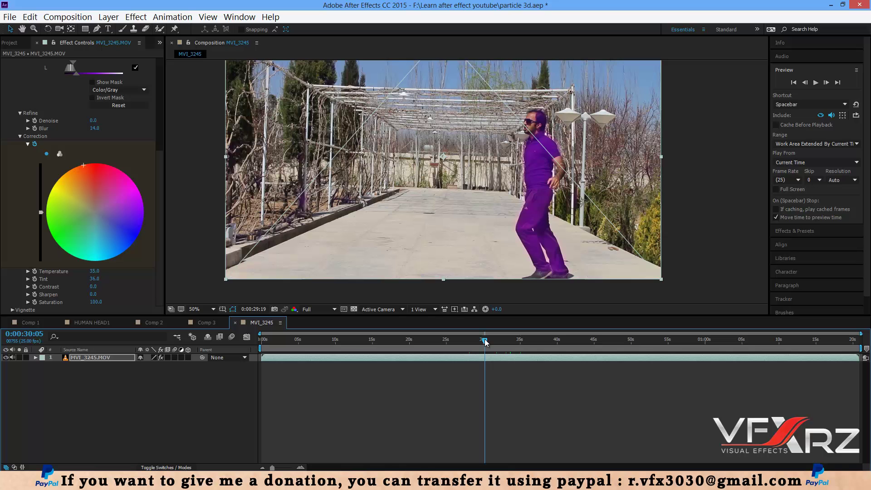
{"action": "left_click_drag", "start_coordinate": [484, 339], "coordinate": [482, 339]}
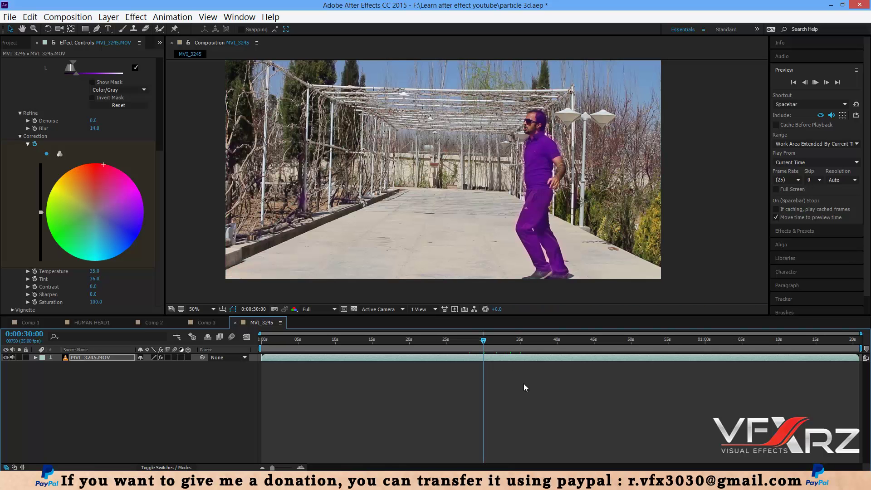
{"action": "key", "text": "space"}
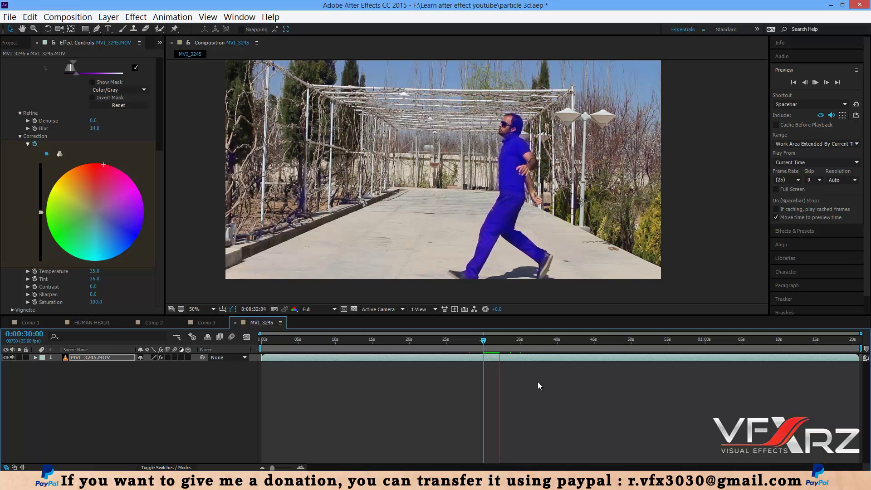
Stop and resume the preview, halting at about 32 seconds
{"action": "left_click", "coordinate": [486, 337]}
{"action": "key", "text": "space"}
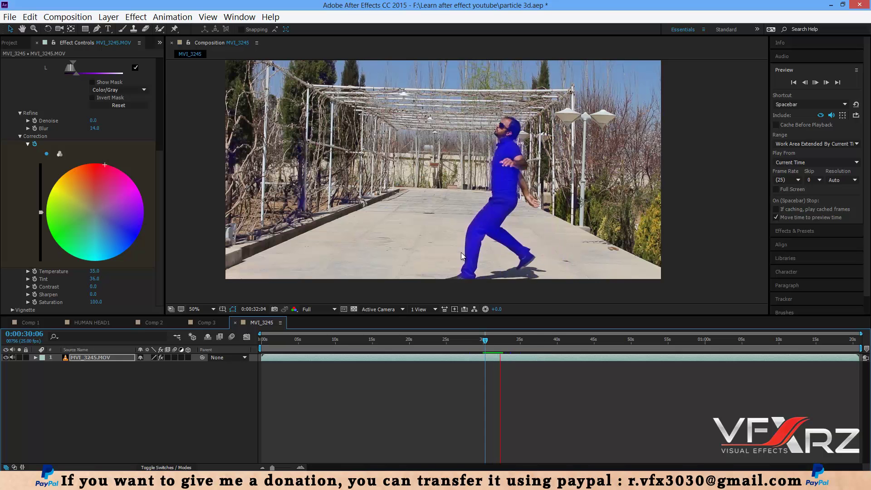
{"action": "left_click_drag", "start_coordinate": [489, 340], "coordinate": [501, 345]}
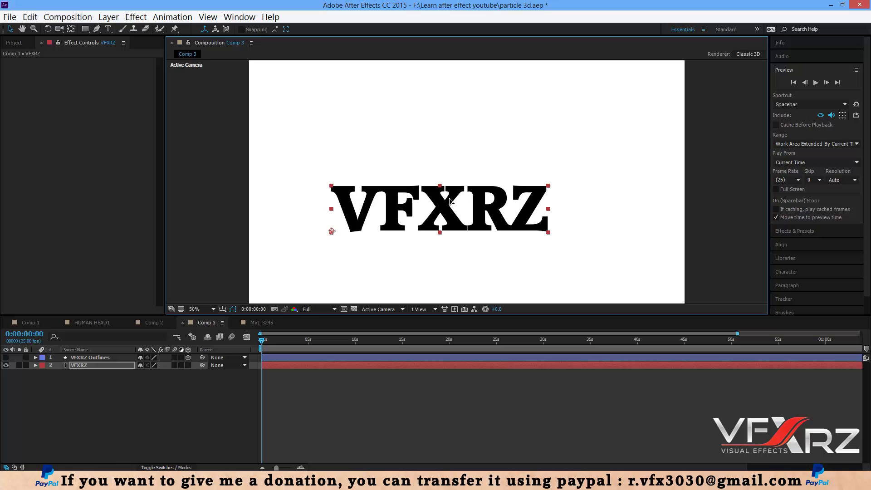
Create Shapes from the VFXRZ text, undo the duplicate, and reveal the V, F, X, R, Z groups
{"action": "right_click", "coordinate": [80, 366]}
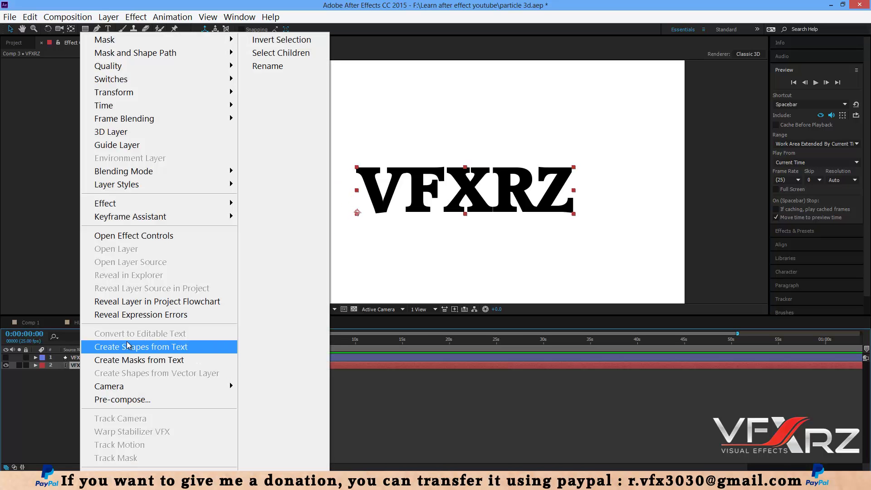
{"action": "left_click", "coordinate": [153, 347]}
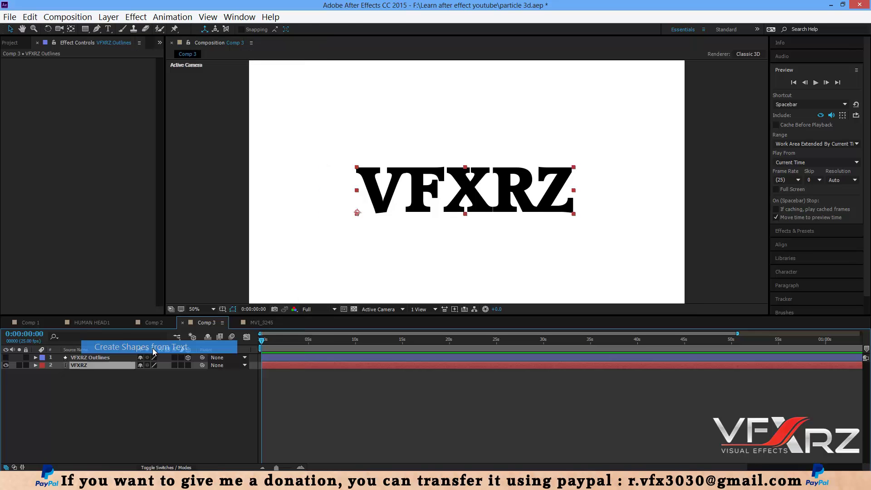
{"action": "key", "text": "ctrl+z"}
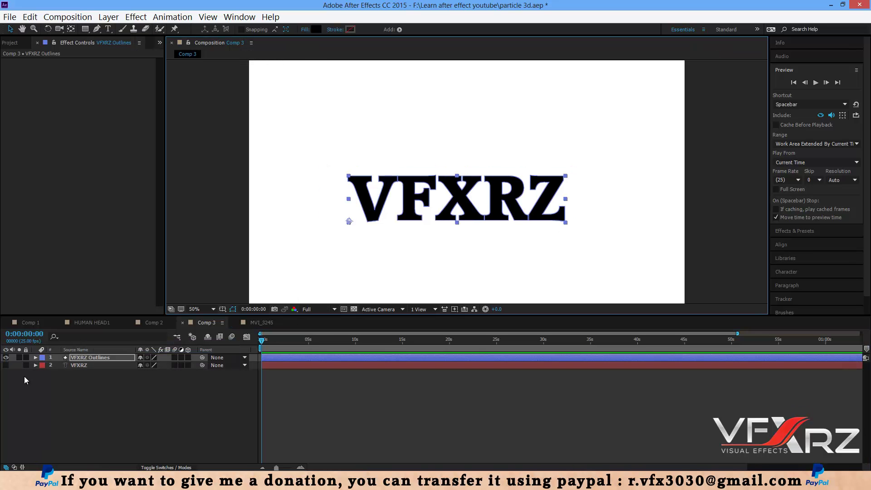
{"action": "left_click", "coordinate": [36, 357]}
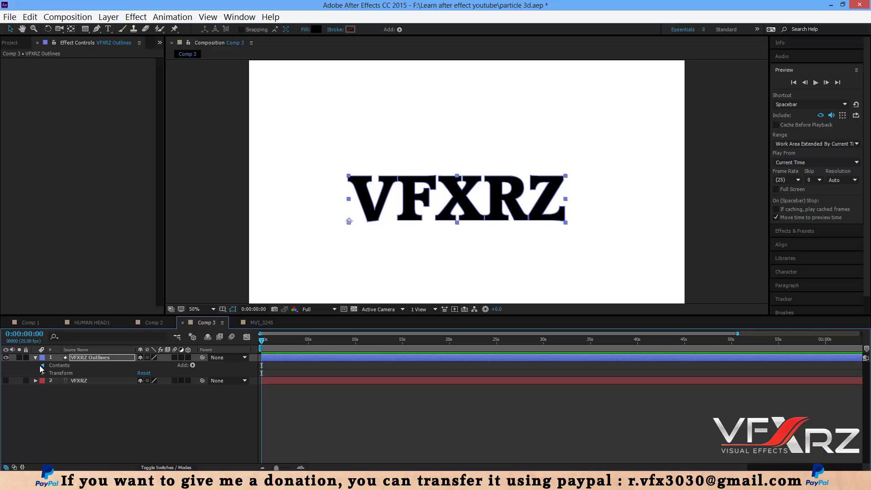
{"action": "left_click", "coordinate": [44, 365]}
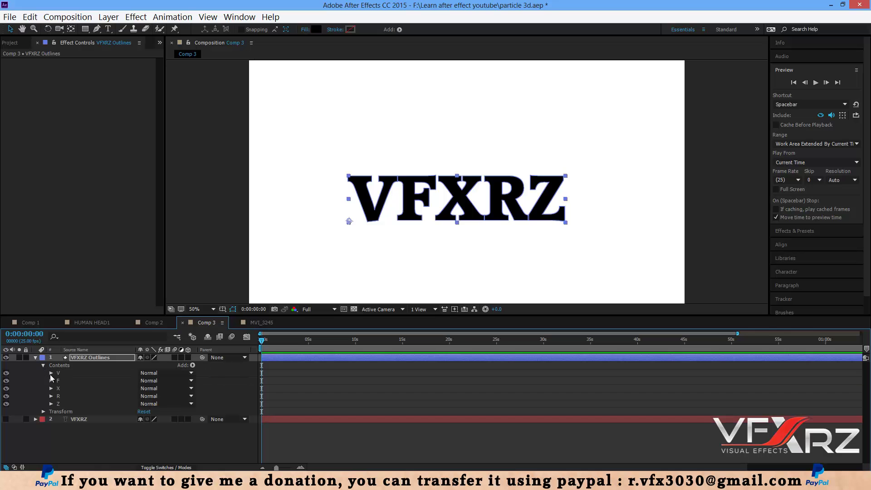
{"action": "left_click", "coordinate": [201, 365]}
{"action": "key", "text": "equal"}
Add a Twist to the letter shapes and set a starting keyframe on its Angle
{"action": "left_click", "coordinate": [193, 365]}
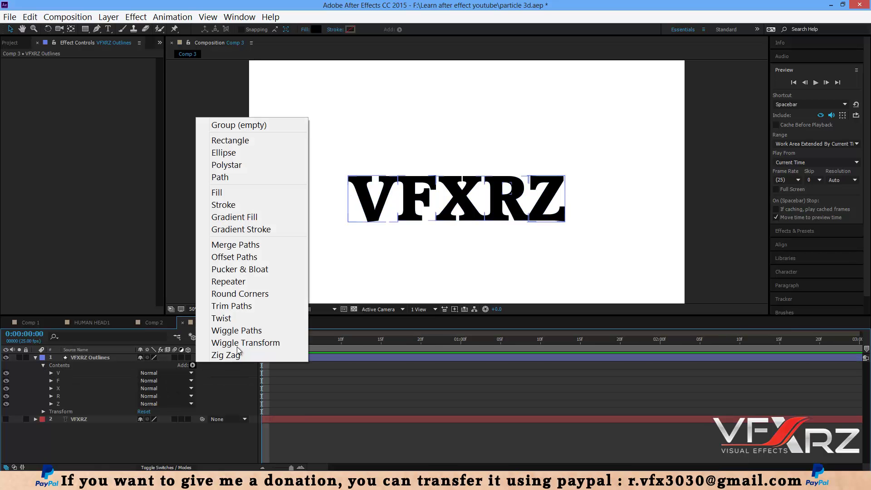
{"action": "left_click", "coordinate": [246, 318]}
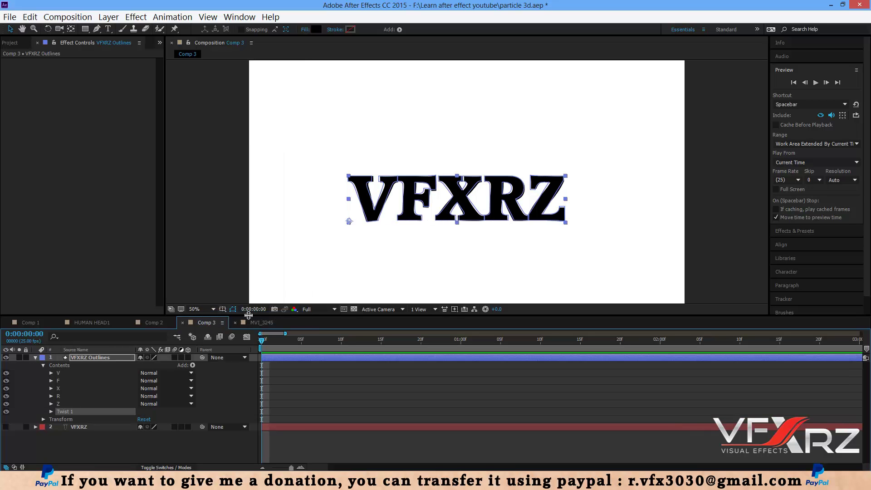
{"action": "left_click", "coordinate": [50, 412]}
{"action": "left_click", "coordinate": [83, 419]}
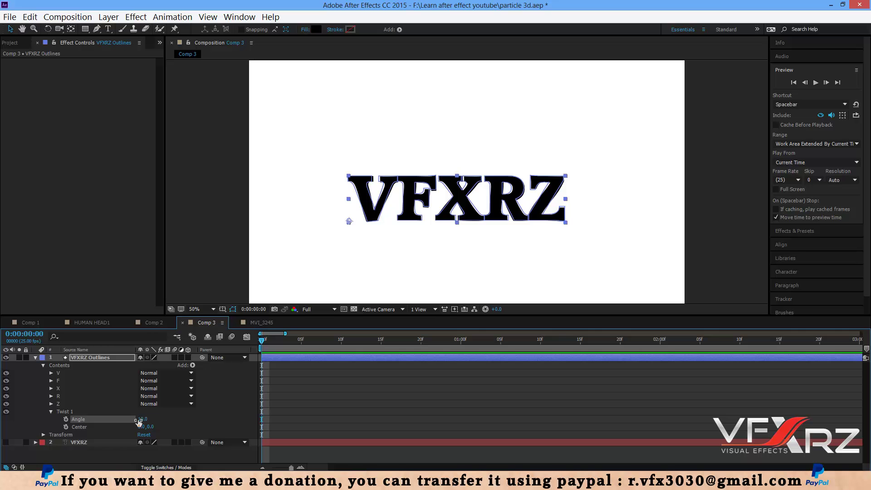
{"action": "left_click_drag", "start_coordinate": [143, 420], "coordinate": [192, 420]}
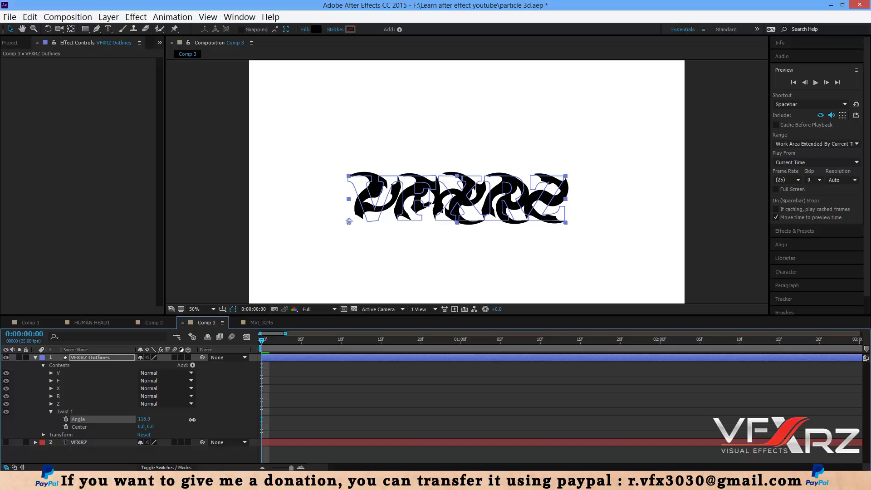
{"action": "left_click", "coordinate": [66, 419]}
At 0:00:03:00 set Twist 1 Angle to 0, step back a frame, and collapse the layer
{"action": "left_click_drag", "start_coordinate": [267, 350], "coordinate": [860, 357]}
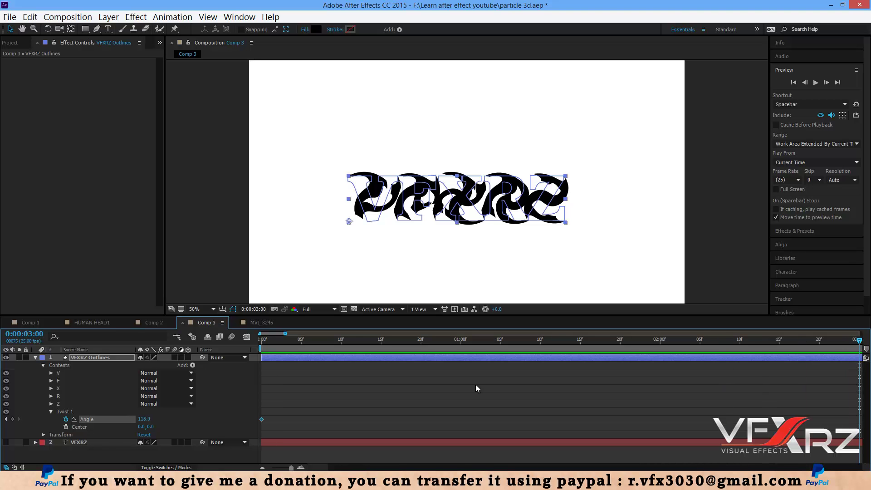
{"action": "mouse_move", "coordinate": [145, 419]}
{"action": "left_mouse_down"}
{"action": "mouse_move", "coordinate": [86, 421]}
{"action": "mouse_move", "coordinate": [129, 419]}
{"action": "left_mouse_up"}
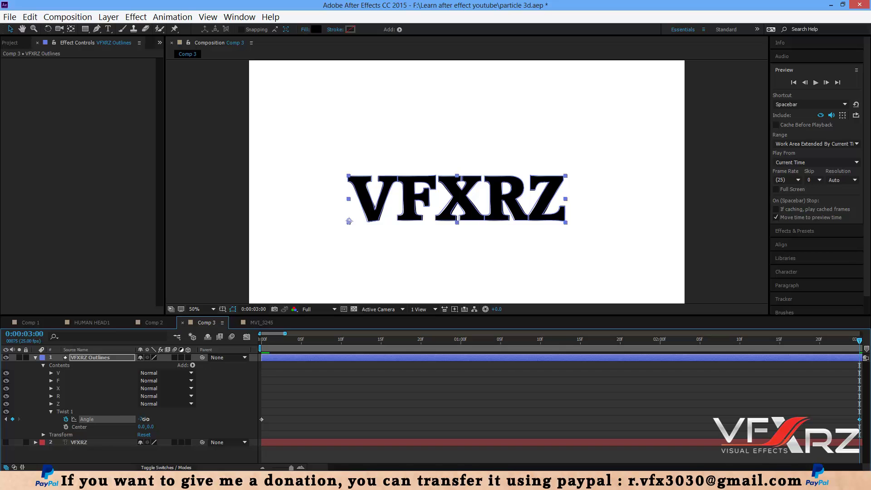
{"action": "type", "text": "0"}
{"action": "key", "text": "Return"}
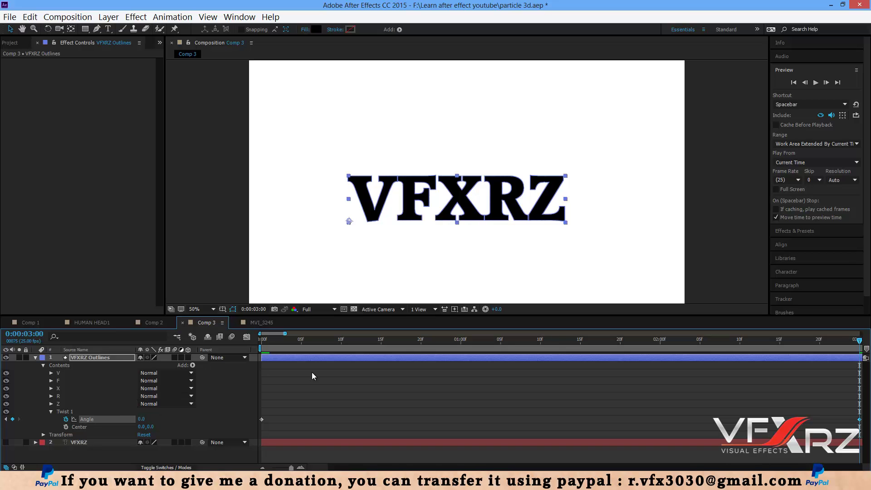
{"action": "left_click", "coordinate": [495, 259]}
{"action": "key", "text": "Page_Up"}
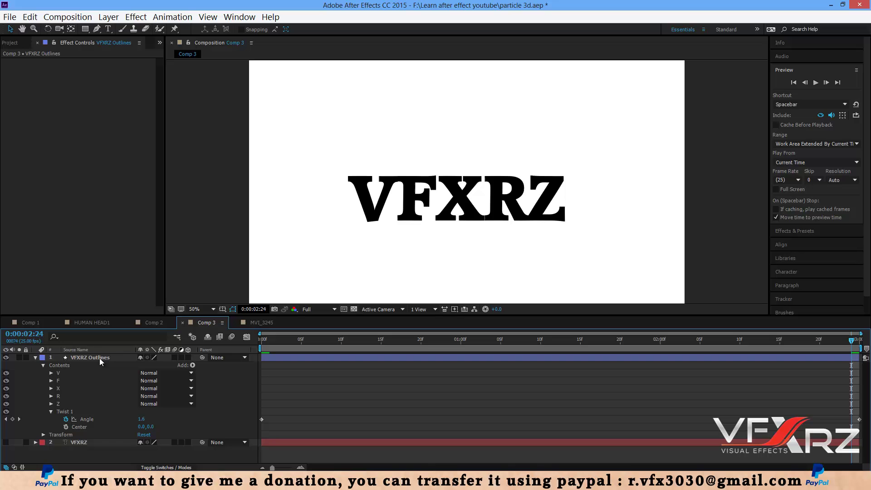
{"action": "left_click", "coordinate": [35, 358]}
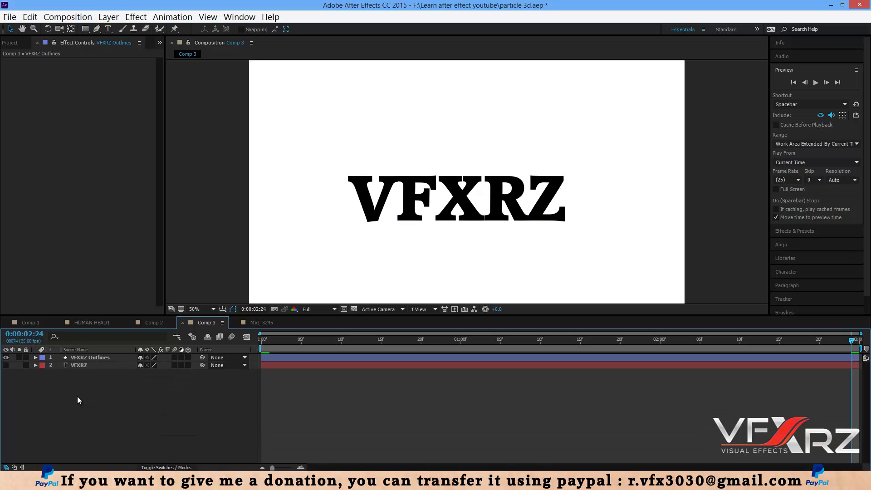
Turn both VFXRZ layers into 3D layers
{"action": "left_click_drag", "start_coordinate": [77, 395], "coordinate": [111, 359]}
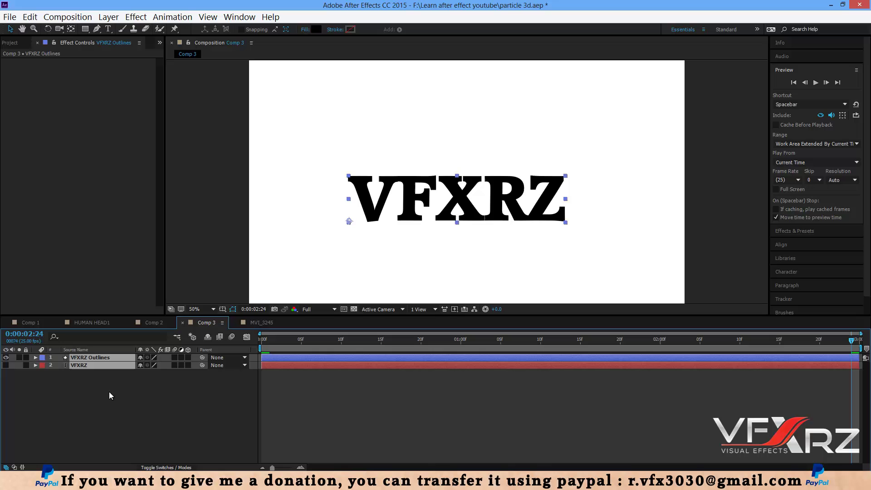
{"action": "left_click", "coordinate": [188, 365]}
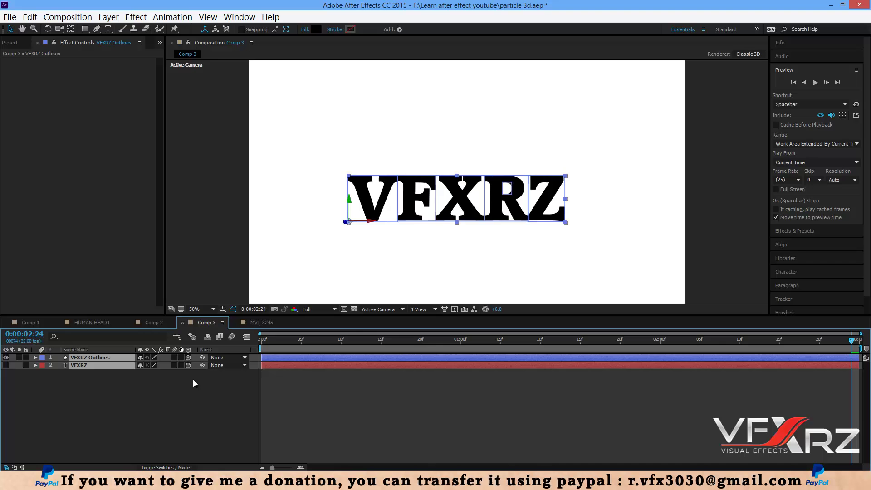
{"action": "left_click_drag", "start_coordinate": [124, 418], "coordinate": [86, 345]}
Export the composition to Cinema 4D as Comp.c4d, extruding text as shapes
{"action": "left_click", "coordinate": [9, 17]}
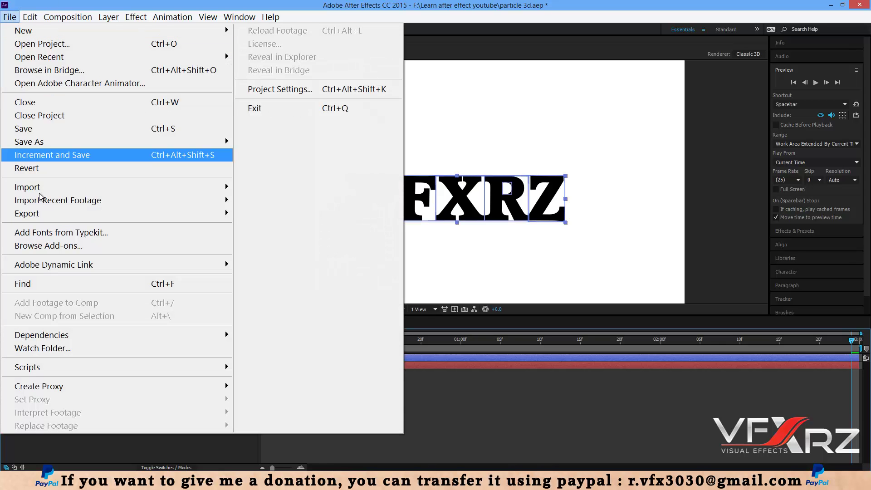
{"action": "mouse_move", "coordinate": [45, 223]}
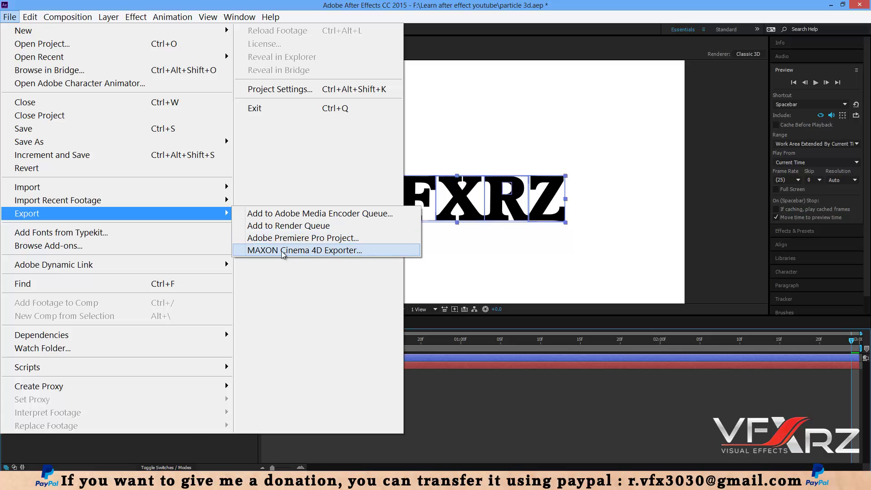
{"action": "left_click", "coordinate": [307, 250]}
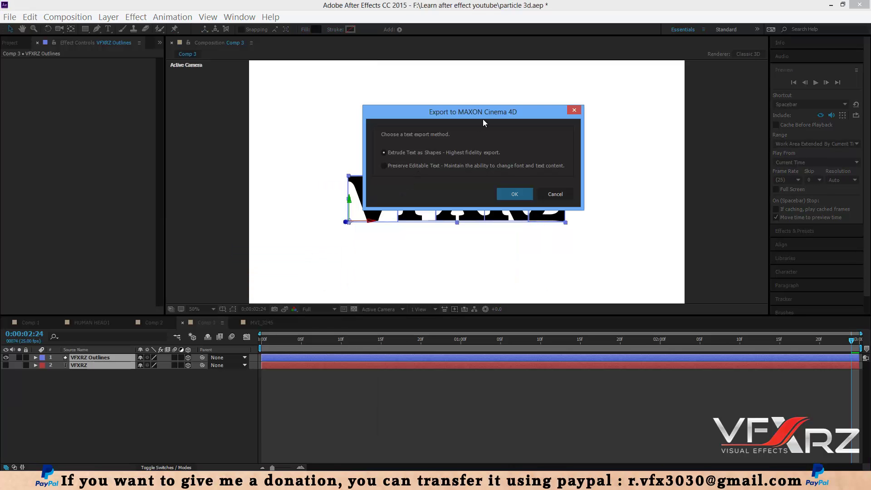
{"action": "left_click_drag", "start_coordinate": [542, 111], "coordinate": [625, 70]}
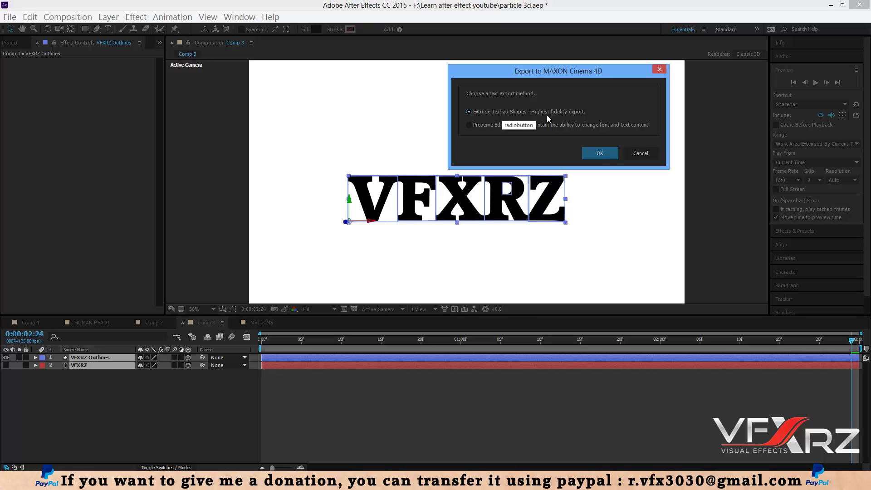
{"action": "left_click", "coordinate": [599, 154]}
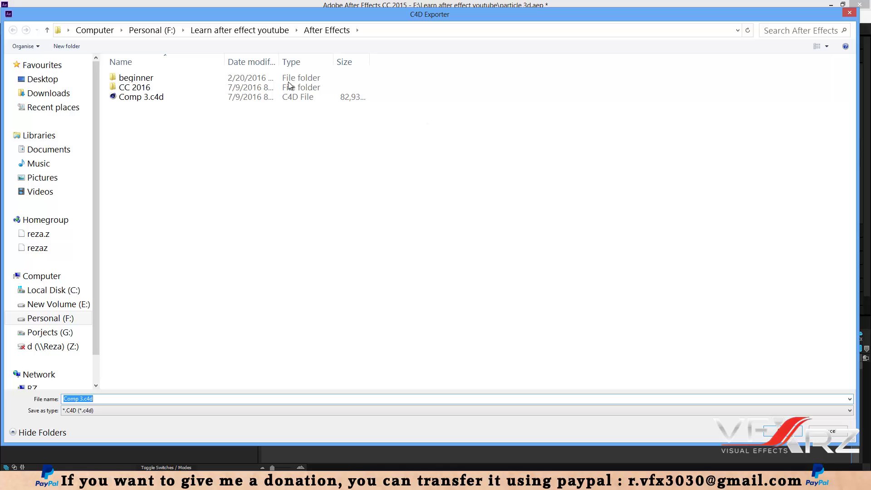
{"action": "left_click", "coordinate": [77, 399]}
{"action": "key", "text": "BackSpace"}
{"action": "key", "text": "BackSpace"}
{"action": "left_click", "coordinate": [782, 430]}
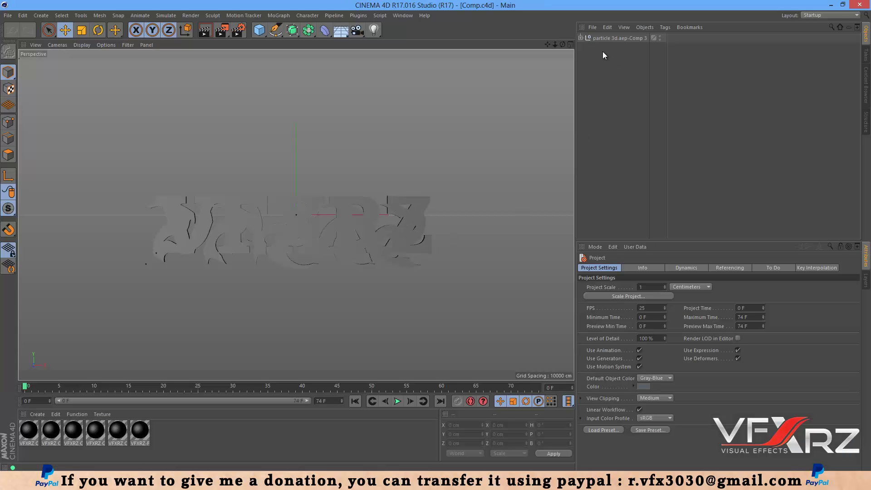
Delete the extra VFXRZ null object from the imported comp group
{"action": "left_click", "coordinate": [580, 39]}
{"action": "left_click", "coordinate": [603, 48]}
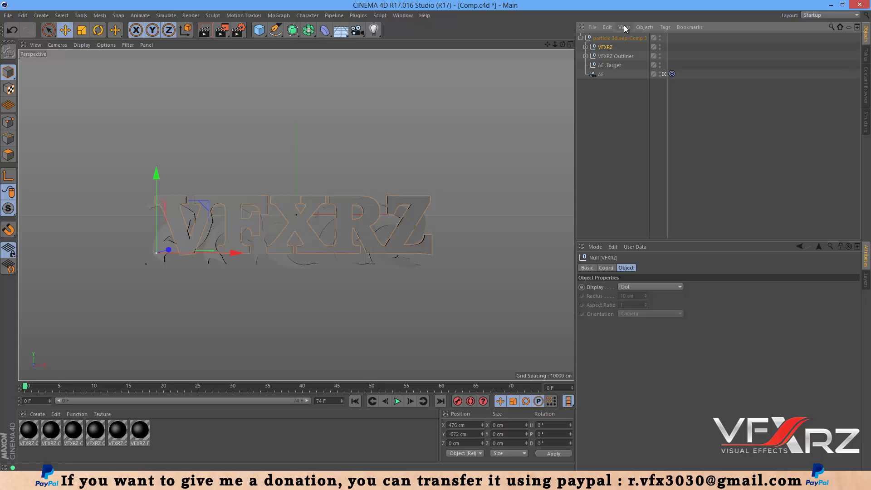
{"action": "key", "text": "Delete"}
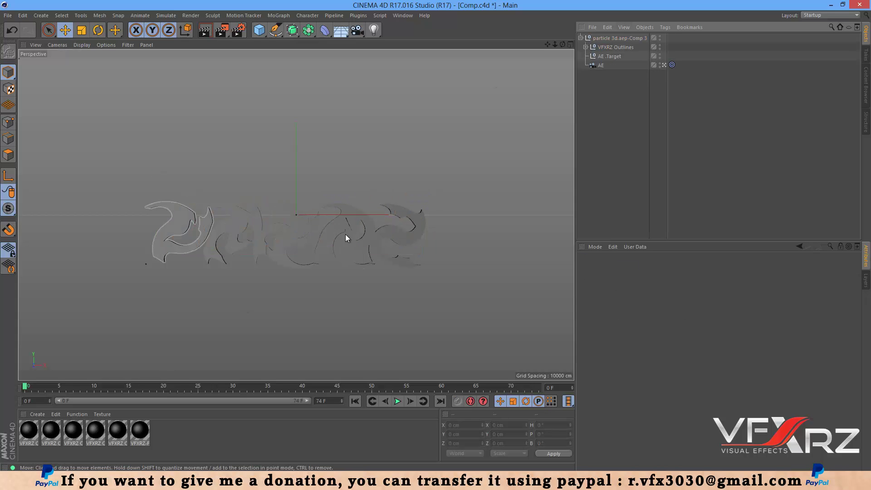
Play the twist animation and scrub frames 70, 73, 67, then back to about 34
{"action": "left_click", "coordinate": [399, 401]}
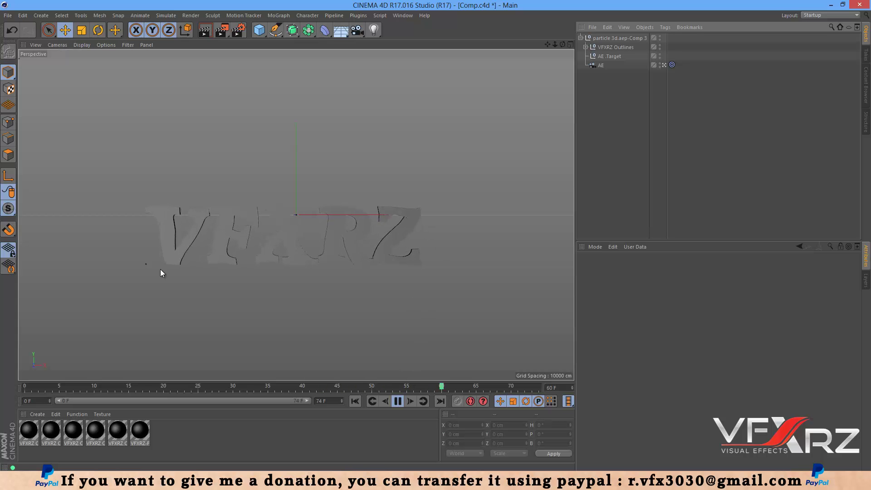
{"action": "left_click", "coordinate": [516, 387]}
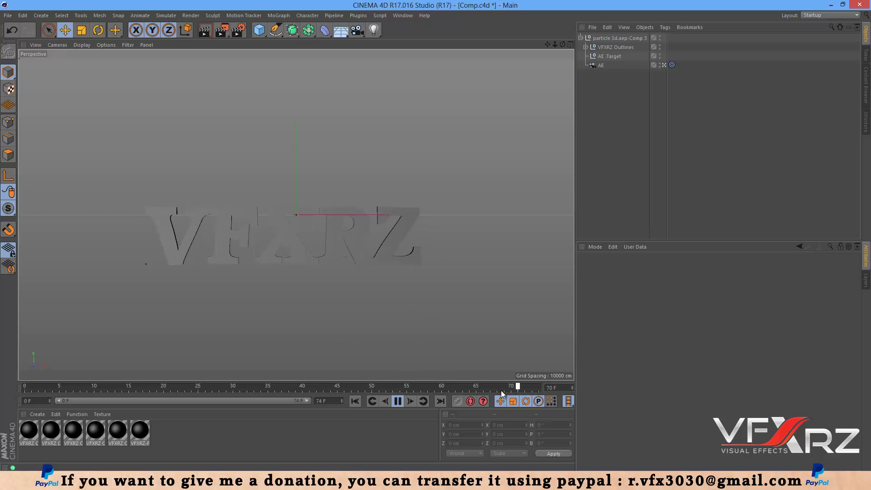
{"action": "left_click_drag", "start_coordinate": [517, 387], "coordinate": [531, 388]}
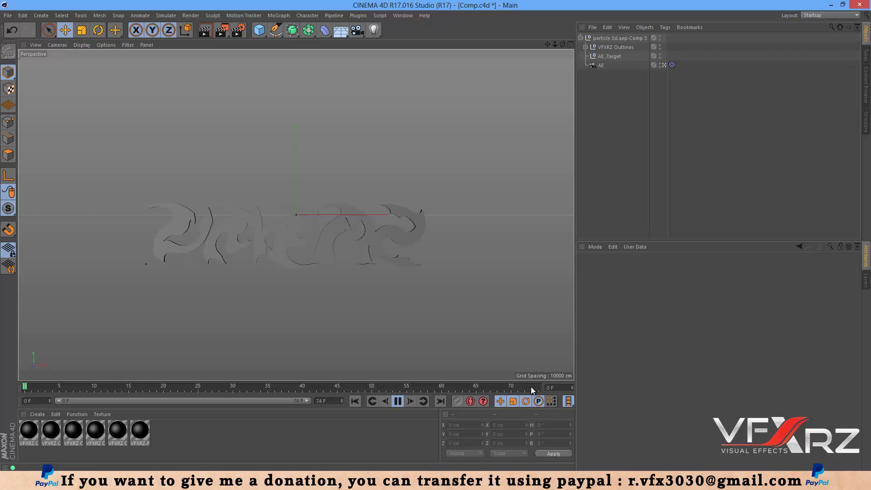
{"action": "left_click", "coordinate": [491, 387]}
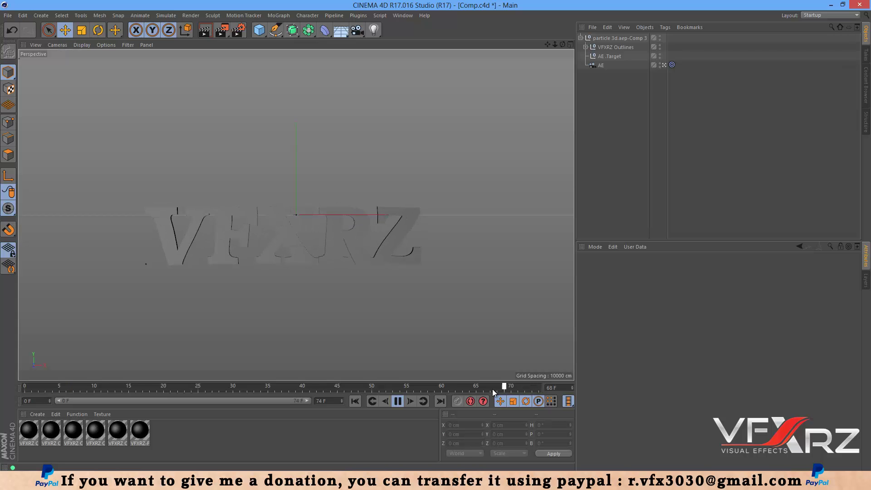
{"action": "left_click", "coordinate": [397, 401]}
{"action": "left_click_drag", "start_coordinate": [391, 389], "coordinate": [256, 386]}
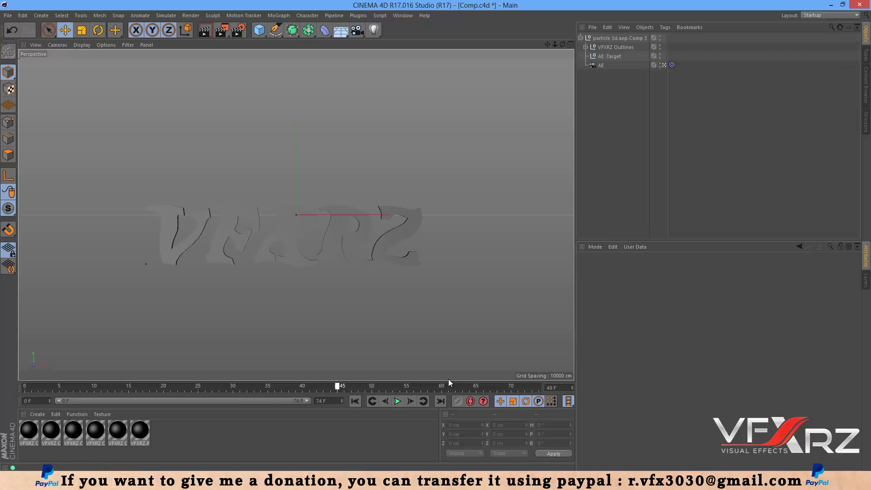
Make the V letter's material pink with 85% saturation and 90% brightness
{"action": "left_click", "coordinate": [36, 433]}
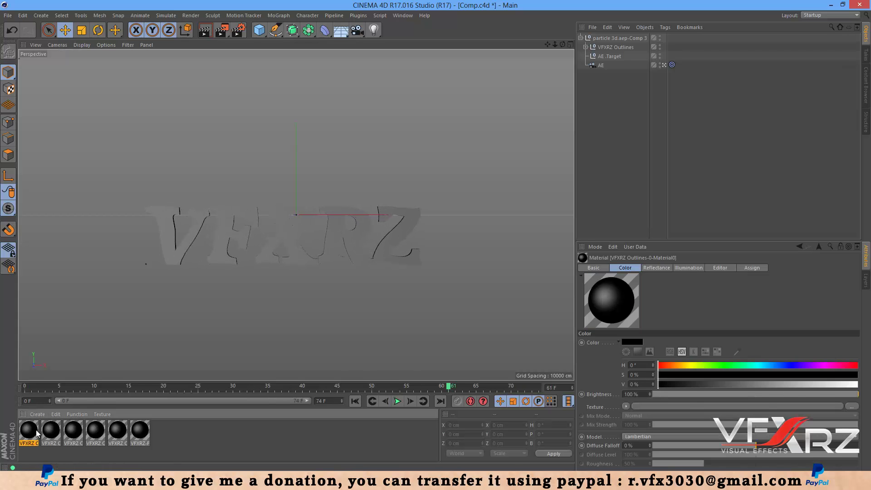
{"action": "double_click", "coordinate": [29, 430]}
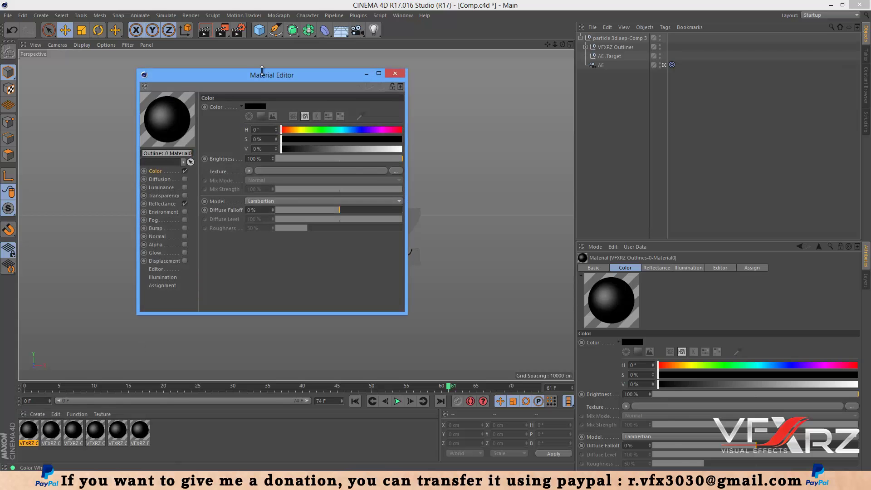
{"action": "left_click_drag", "start_coordinate": [272, 74], "coordinate": [642, 134]}
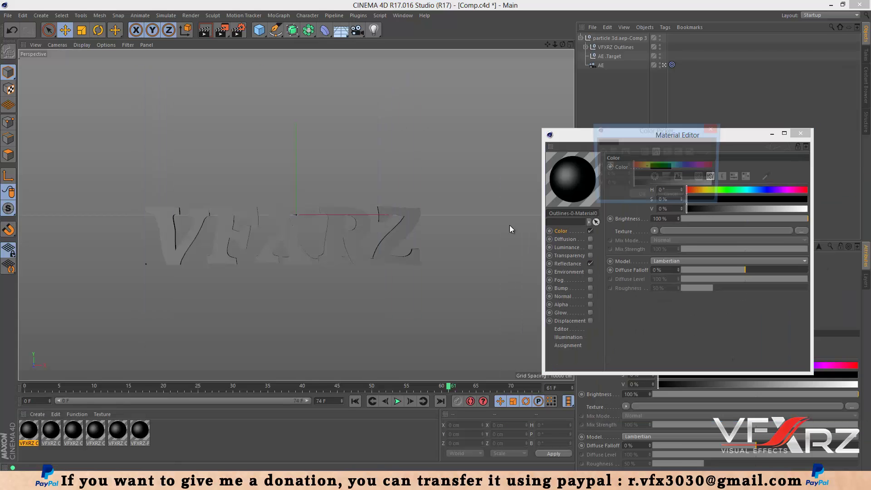
{"action": "left_click", "coordinate": [670, 167]}
{"action": "left_click_drag", "start_coordinate": [671, 167], "coordinate": [698, 169]}
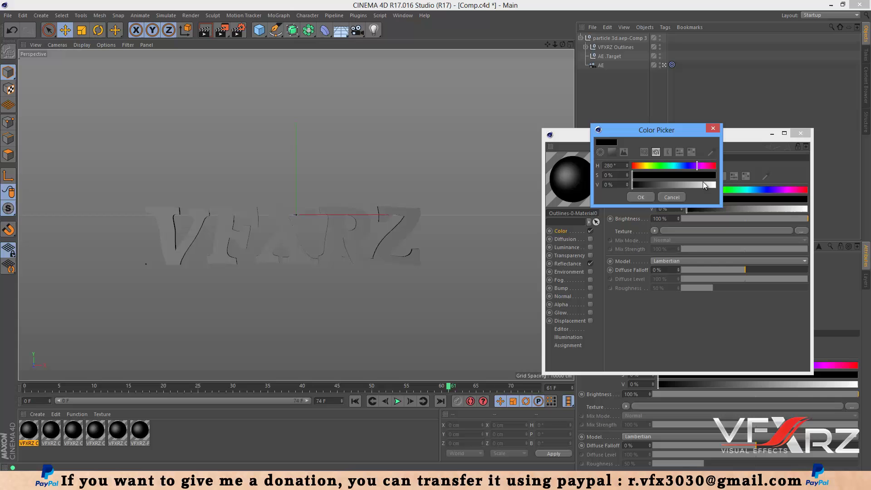
{"action": "left_click", "coordinate": [704, 176]}
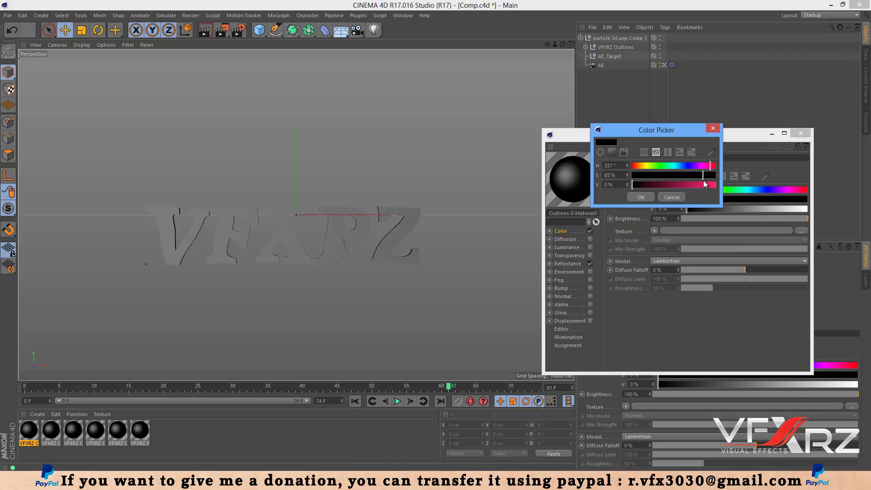
{"action": "left_click", "coordinate": [707, 184]}
{"action": "left_click", "coordinate": [641, 196]}
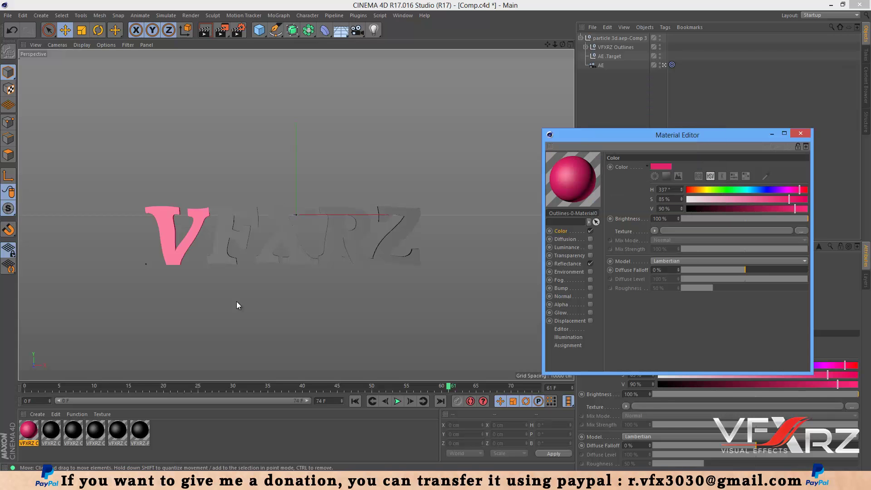
Colour the F letter's material blue and the X letter's material pink
{"action": "left_click", "coordinate": [51, 429]}
{"action": "left_click_drag", "start_coordinate": [750, 210], "coordinate": [765, 209]}
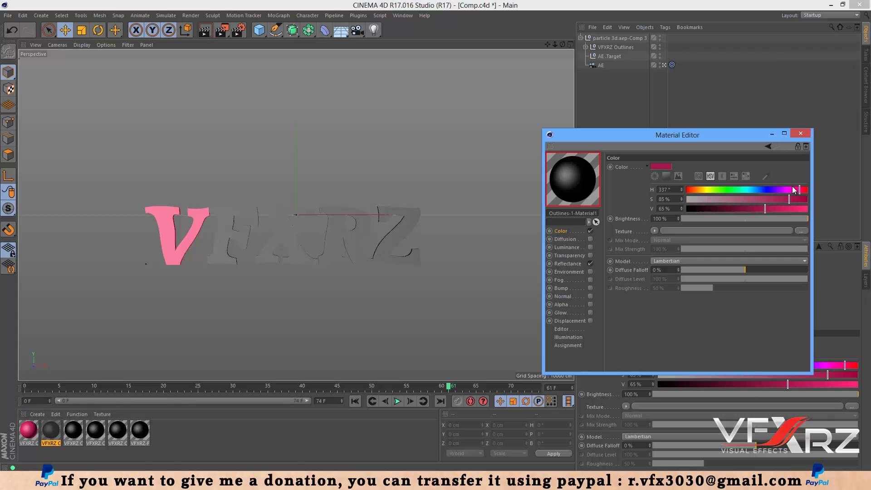
{"action": "left_click", "coordinate": [765, 189]}
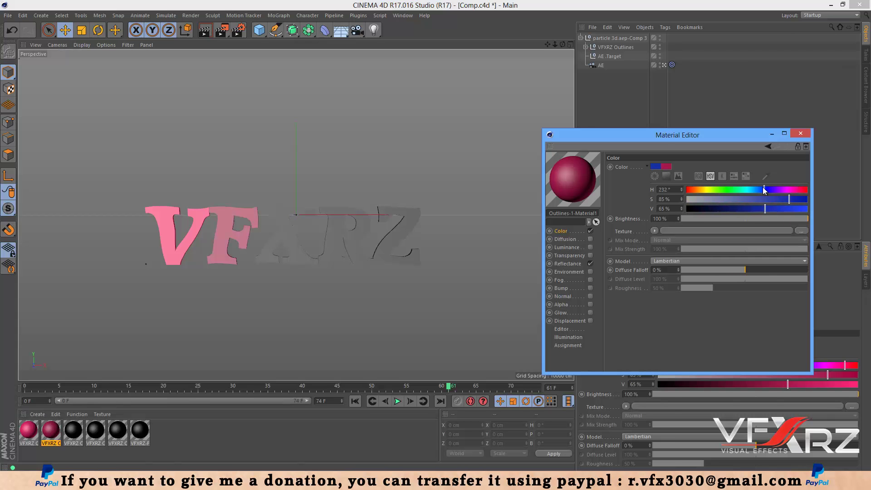
{"action": "left_click", "coordinate": [73, 430]}
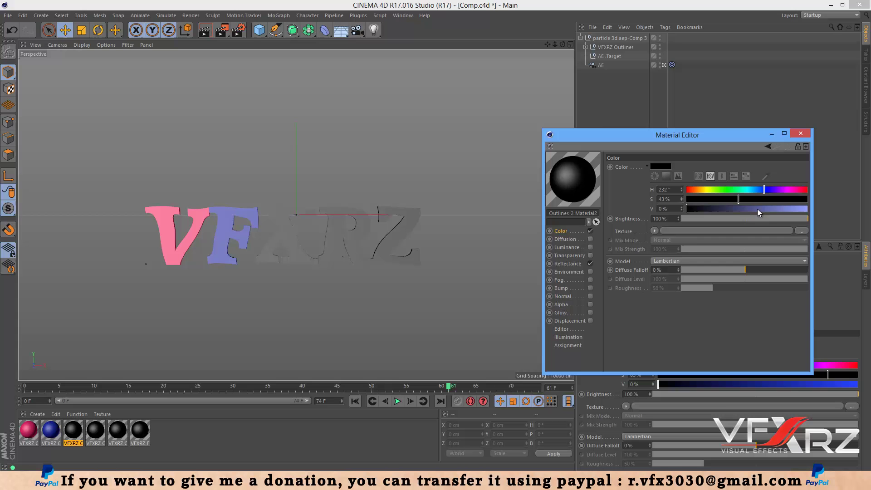
{"action": "left_click_drag", "start_coordinate": [757, 209], "coordinate": [804, 208]}
{"action": "left_click", "coordinate": [804, 190]}
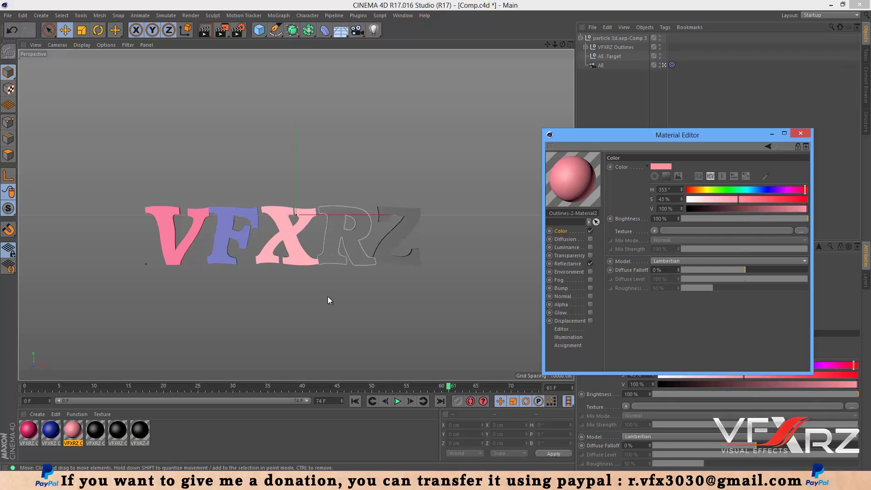
Make the R letter's material pure red and the Z letter's blue, then close the Material Editor
{"action": "left_click", "coordinate": [96, 430]}
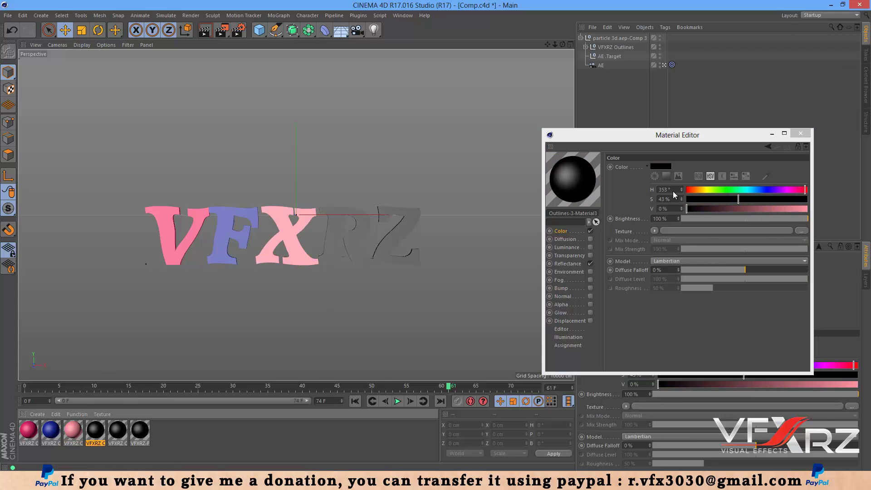
{"action": "left_click_drag", "start_coordinate": [704, 208], "coordinate": [784, 198]}
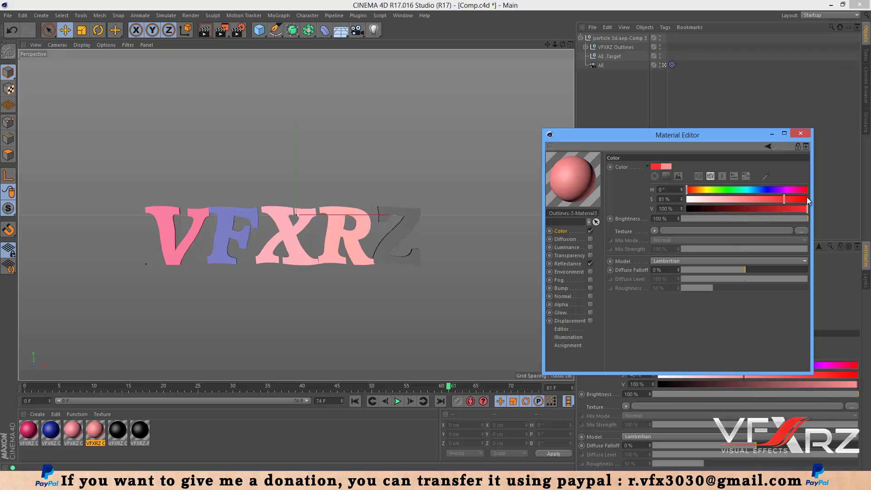
{"action": "left_click", "coordinate": [806, 199]}
{"action": "left_click", "coordinate": [119, 433]}
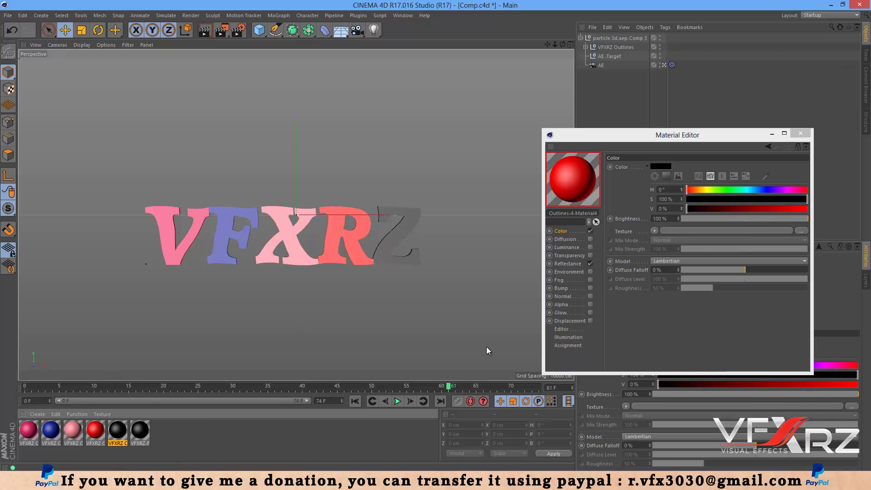
{"action": "left_click_drag", "start_coordinate": [754, 210], "coordinate": [806, 208]}
{"action": "left_click", "coordinate": [803, 190]}
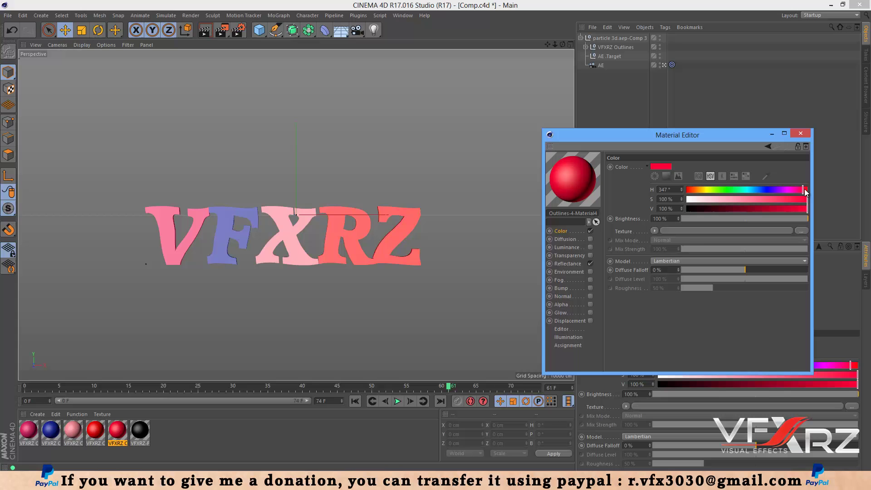
{"action": "left_click", "coordinate": [766, 189]}
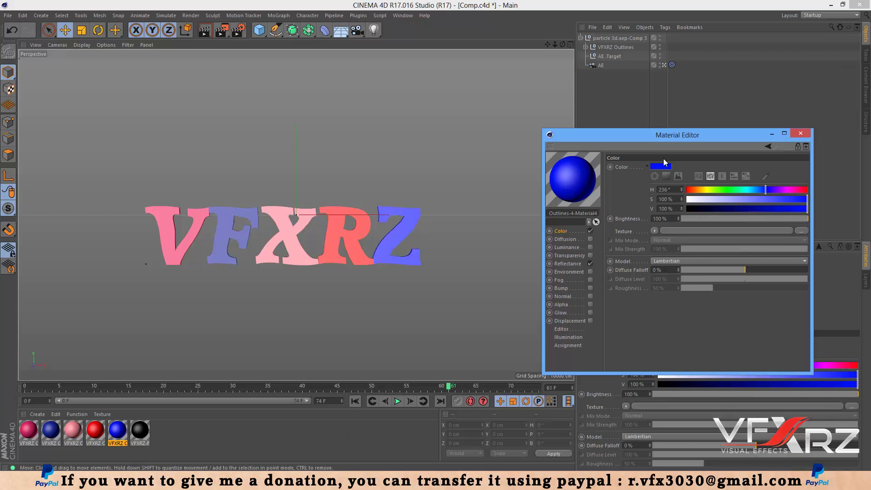
{"action": "left_click_drag", "start_coordinate": [646, 142], "coordinate": [559, 75]}
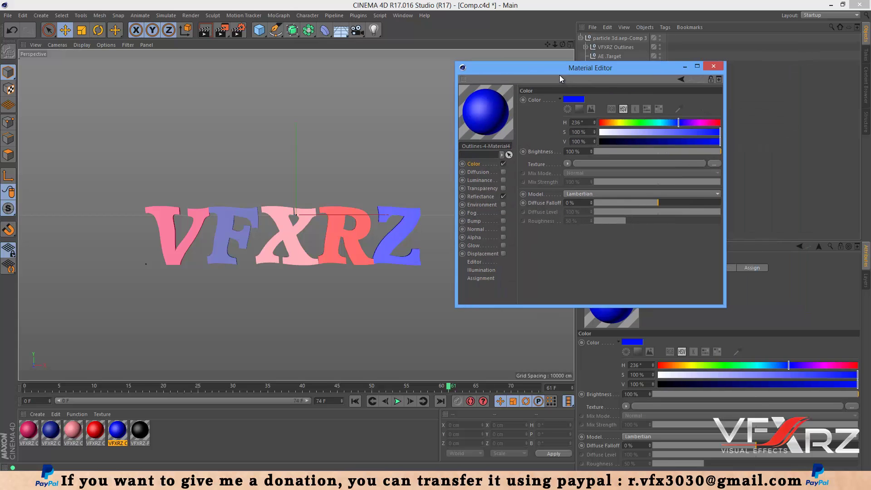
{"action": "left_click", "coordinate": [714, 66]}
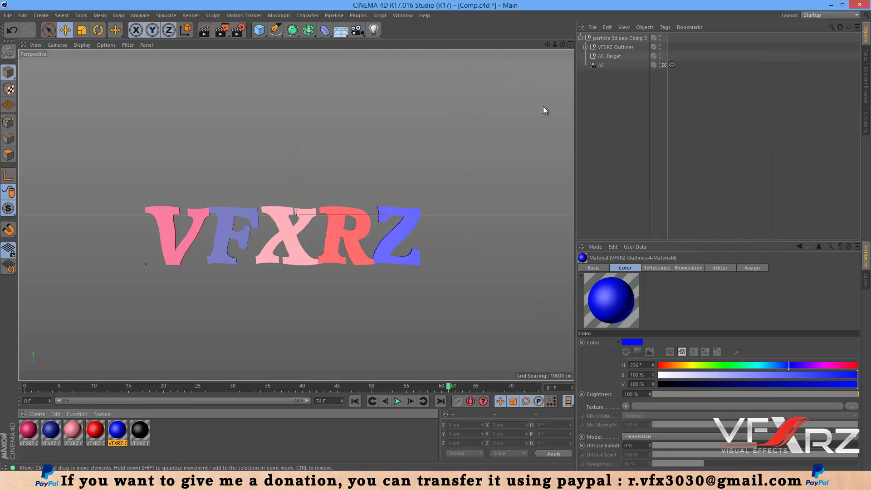
Add a standard light and move it in front of the VFXRZ letters
{"action": "left_click", "coordinate": [374, 30]}
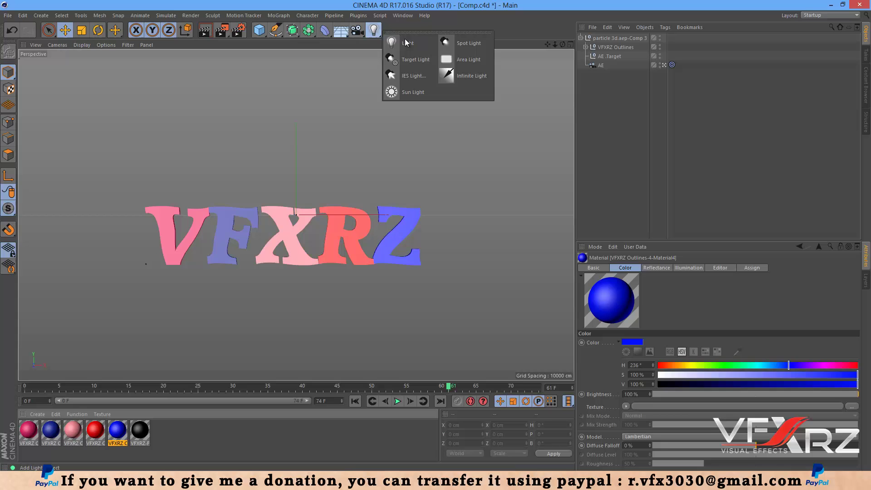
{"action": "left_click", "coordinate": [406, 42]}
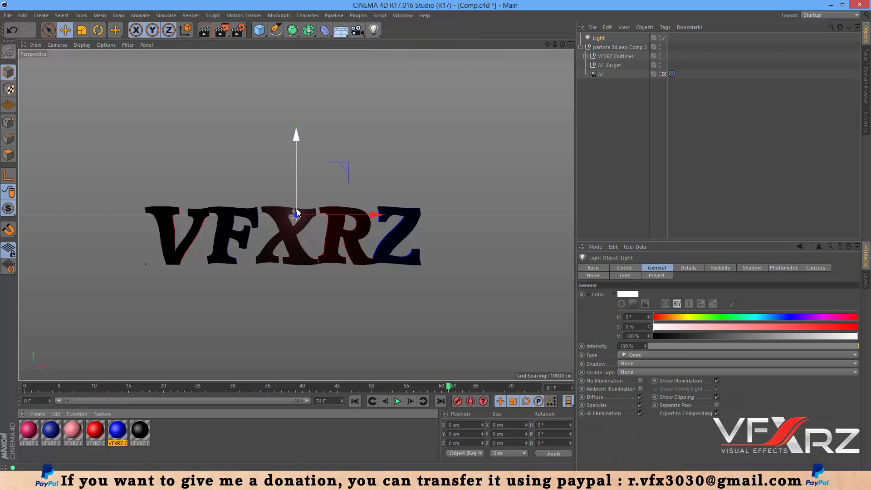
{"action": "left_click_drag", "start_coordinate": [294, 215], "coordinate": [278, 231]}
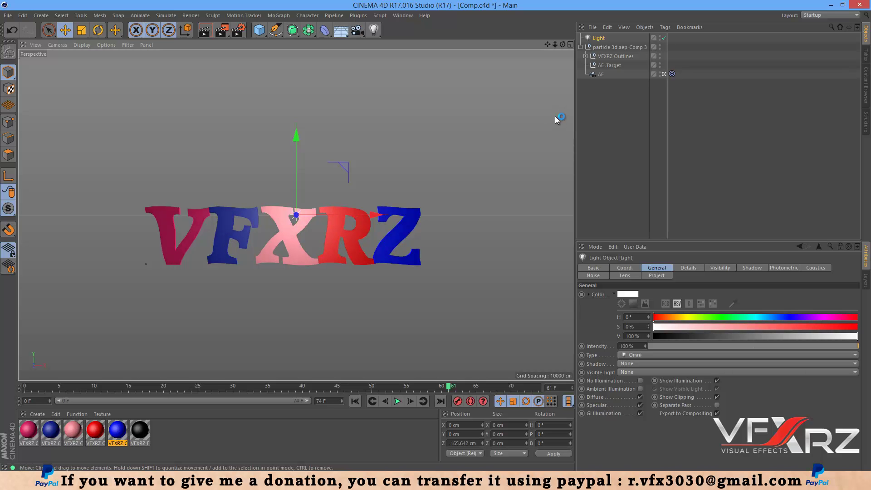
Save the Comp.c4d scene and return to After Effects
{"action": "left_click", "coordinate": [7, 15]}
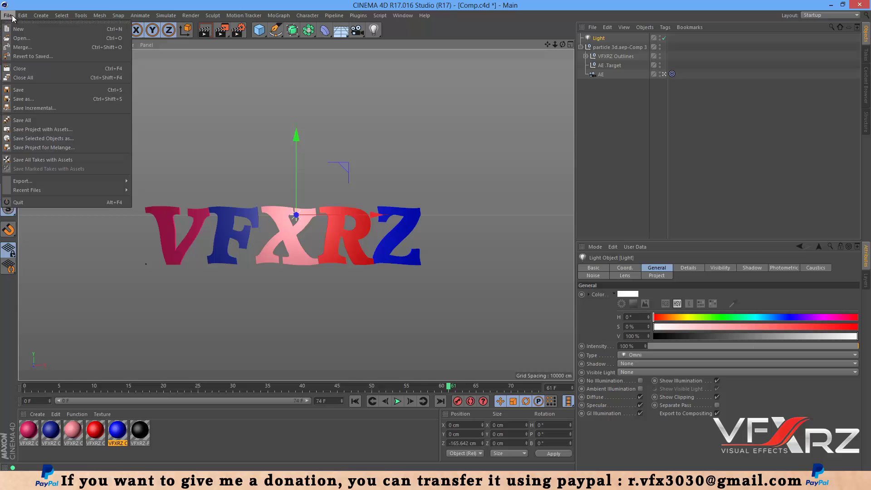
{"action": "left_click", "coordinate": [25, 91]}
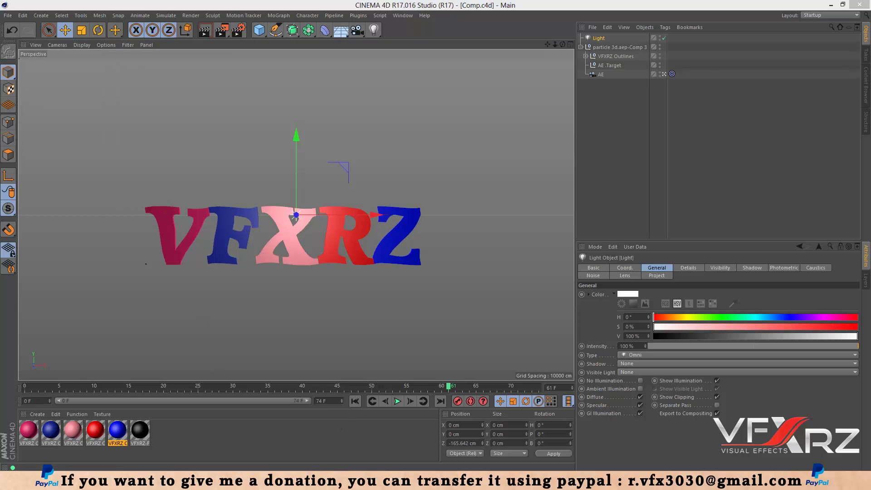
{"action": "key", "text": "alt+Tab"}
Import Comp.c4d and drag it into the Comp 3 timeline as the top layer
{"action": "left_click", "coordinate": [11, 43]}
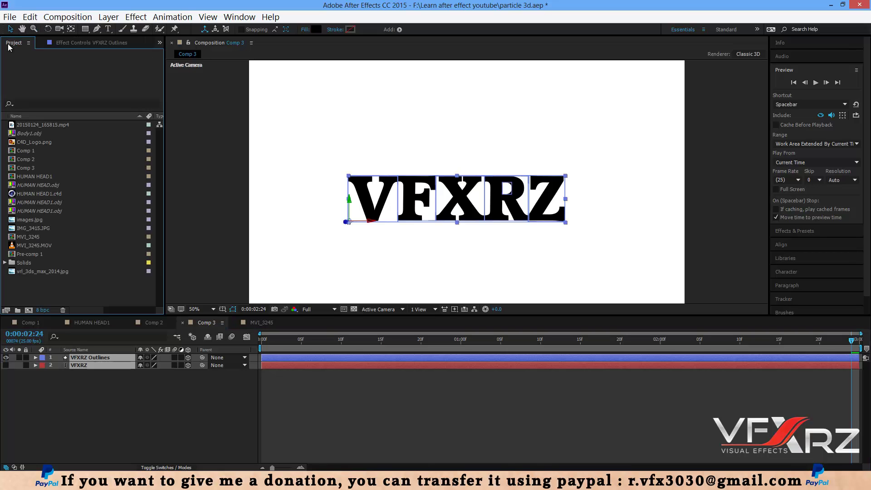
{"action": "double_click", "coordinate": [95, 286]}
{"action": "left_click", "coordinate": [143, 99]}
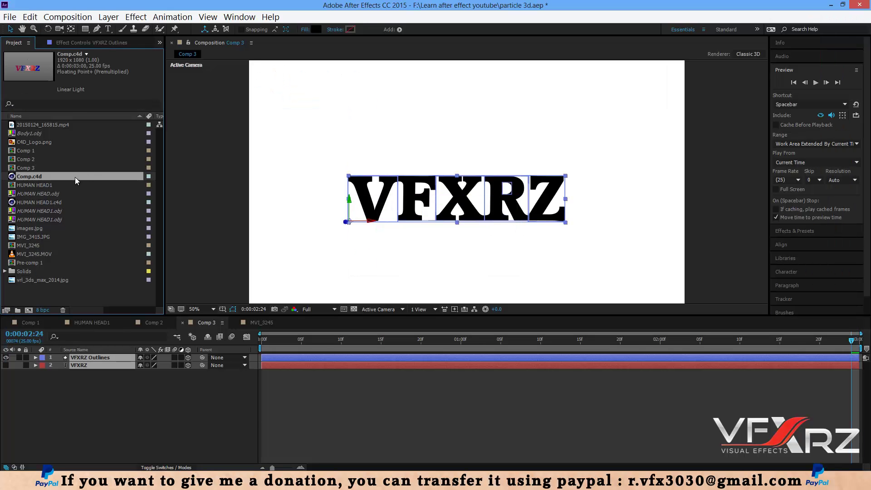
{"action": "left_click_drag", "start_coordinate": [70, 178], "coordinate": [94, 354]}
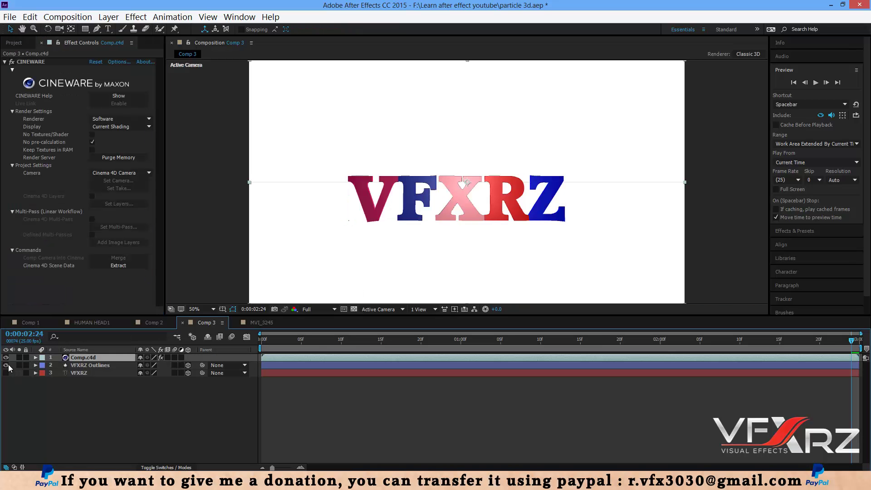
Hide the VFXRZ Outlines layer, preview the Cineware twist up to 2:00, then go back to Cinema 4D
{"action": "left_click", "coordinate": [6, 365]}
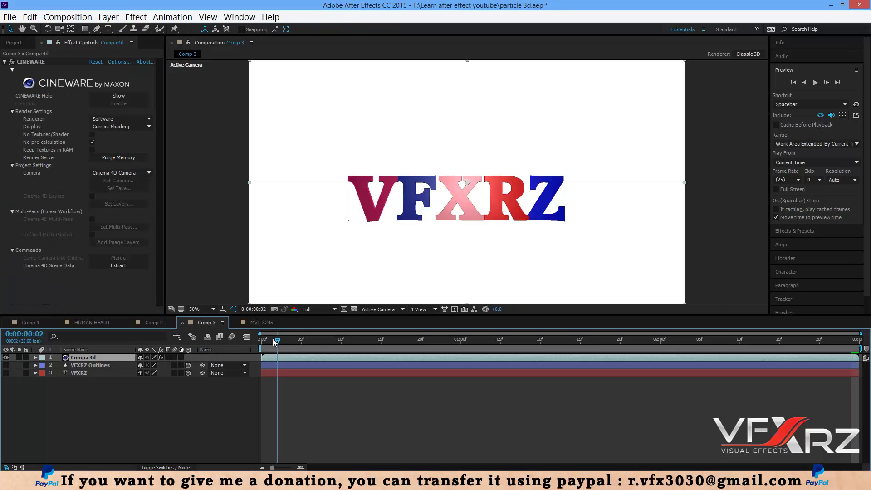
{"action": "left_click", "coordinate": [262, 345]}
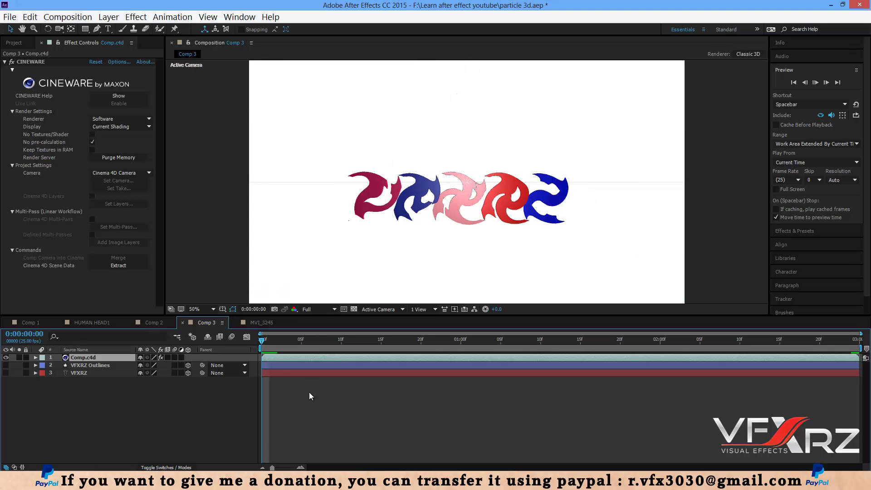
{"action": "key", "text": "space"}
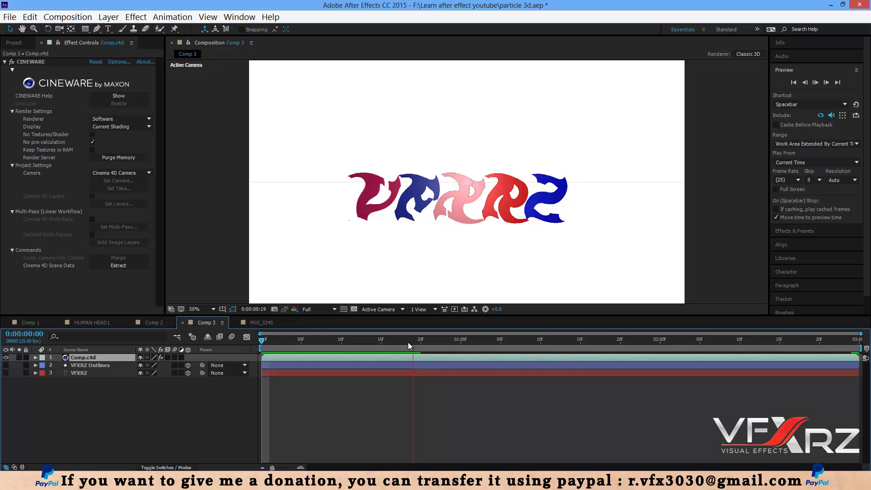
{"action": "left_click_drag", "start_coordinate": [407, 342], "coordinate": [588, 342]}
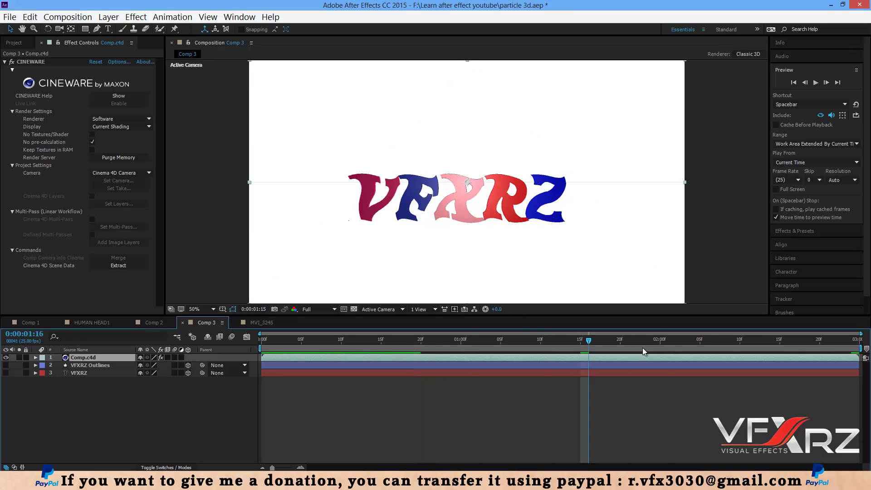
{"action": "left_click", "coordinate": [658, 342]}
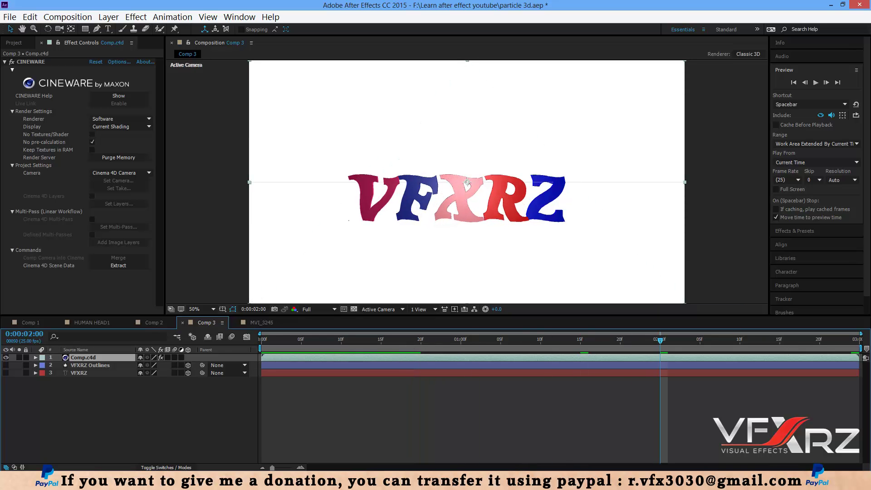
{"action": "key", "text": "alt+Tab"}
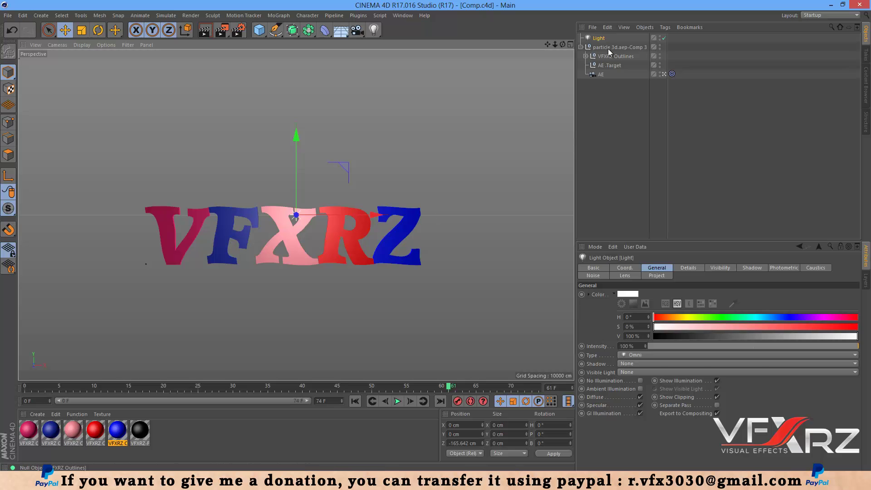
Deepen the V letter's extrusion (Outlines-0) to 281 cm
{"action": "left_click", "coordinate": [585, 56]}
{"action": "left_click", "coordinate": [617, 66]}
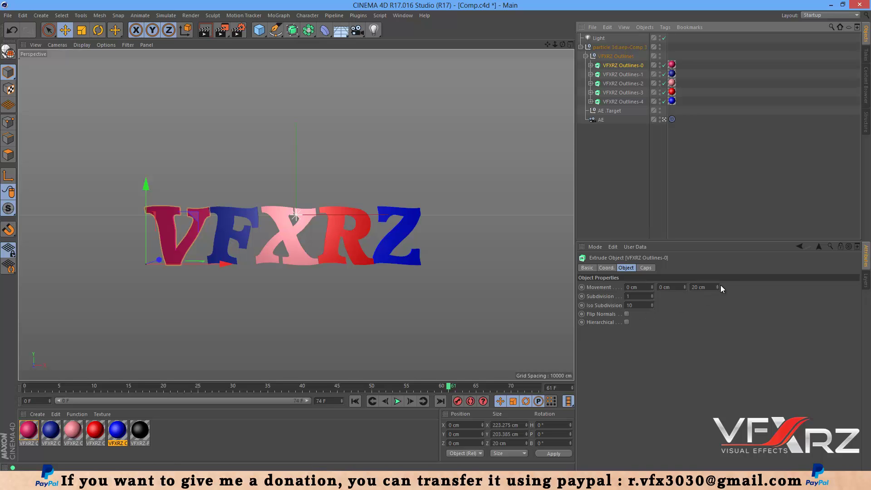
{"action": "left_click_drag", "start_coordinate": [717, 287], "coordinate": [35, 245]}
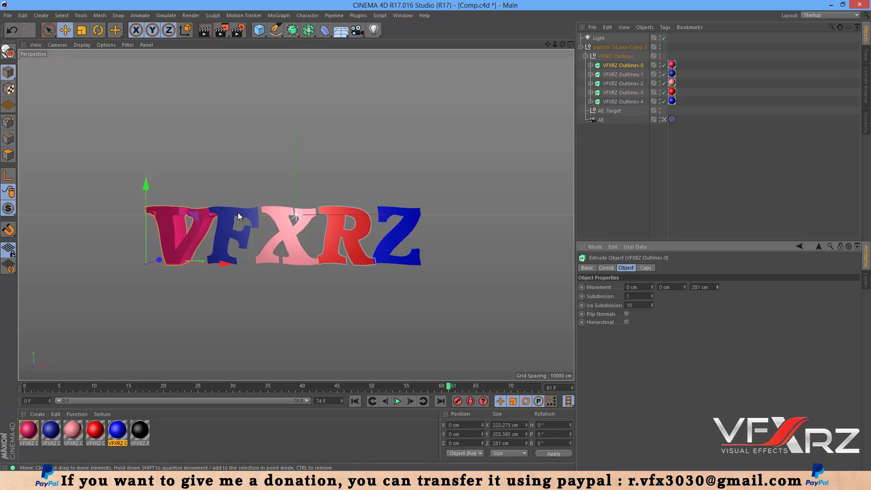
Save the updated Cinema 4D scene and return to After Effects
{"action": "left_click", "coordinate": [8, 16]}
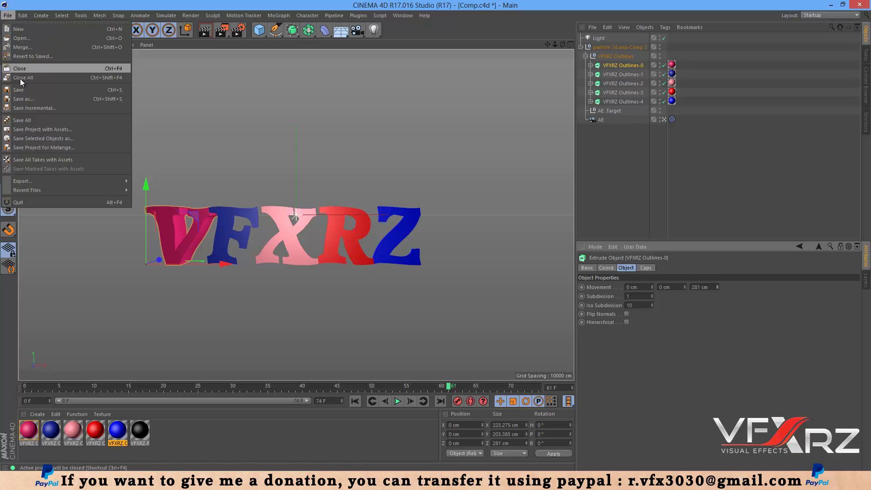
{"action": "left_click", "coordinate": [27, 96]}
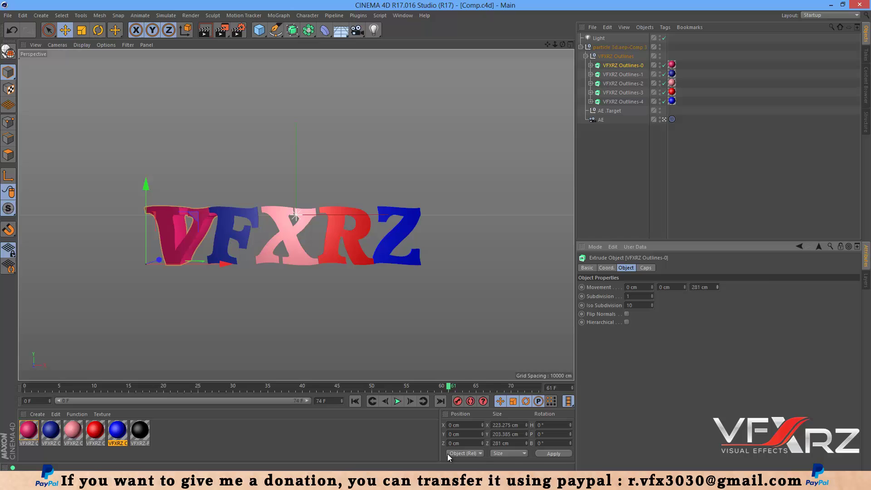
{"action": "key", "text": "alt+Tab"}
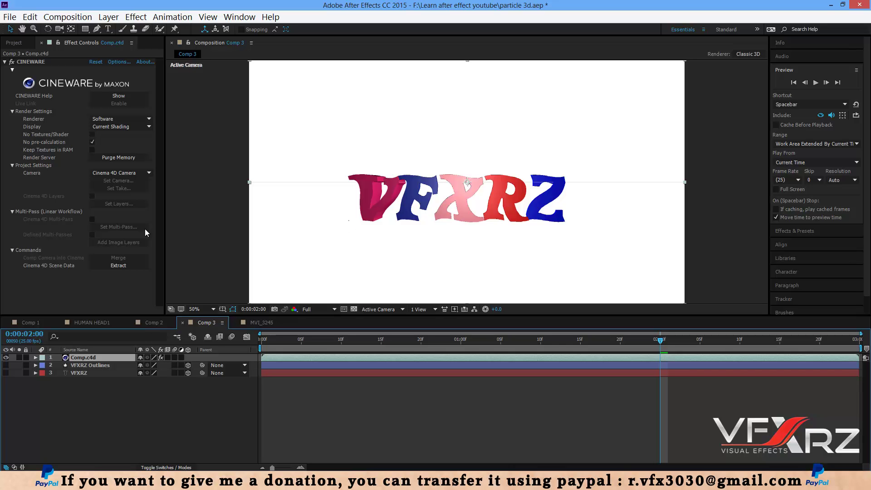
Deselect the Comp.c4d layer to view the deeper V extrusion
{"action": "left_click", "coordinate": [150, 439]}
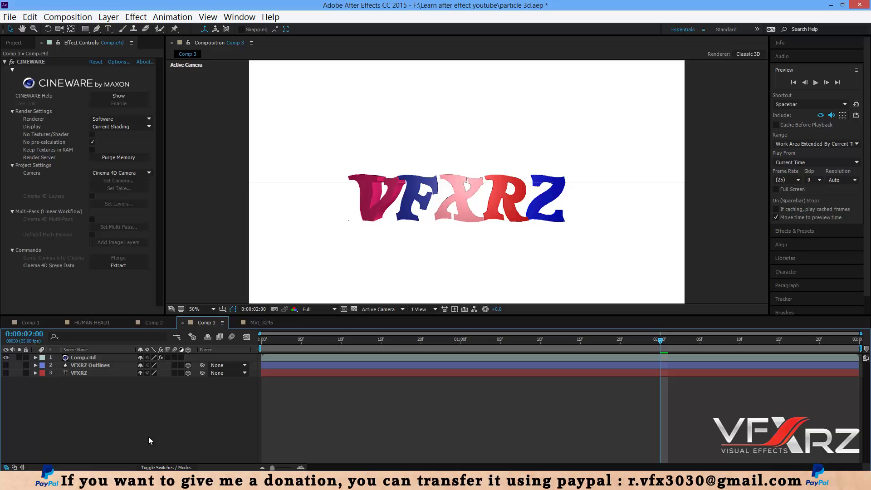